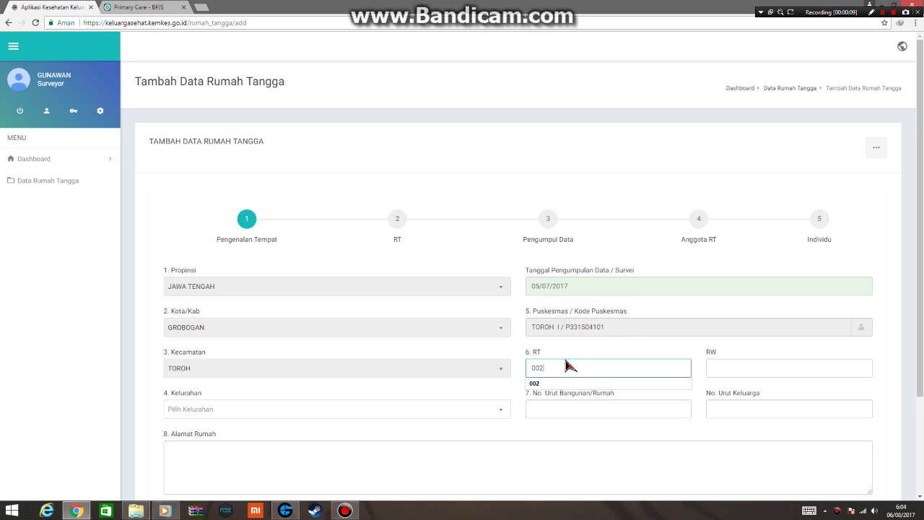
# Fill in the RT and RW numbers and choose KATONG as the Kelurahan.
pyautogui.press('Tab')
pyautogui.write('006')
pyautogui.press('Tab')
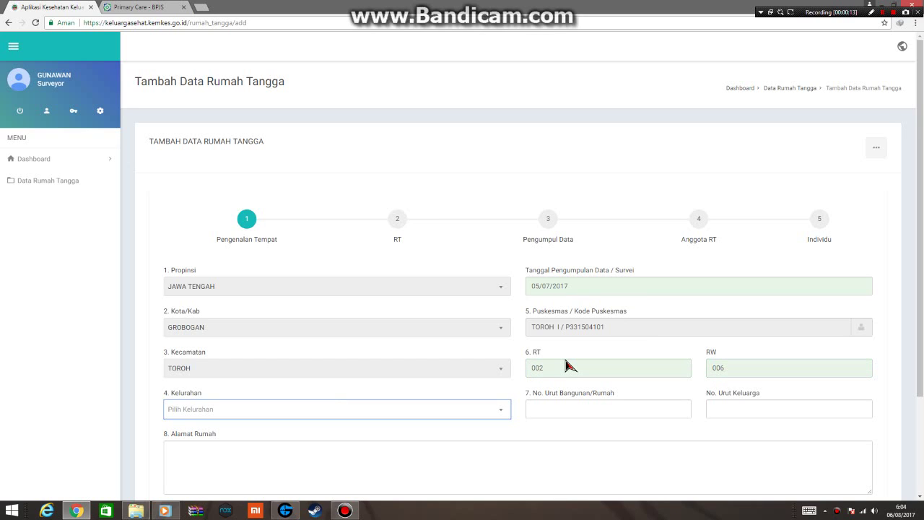
pyautogui.press('Return')
pyautogui.write('KA')
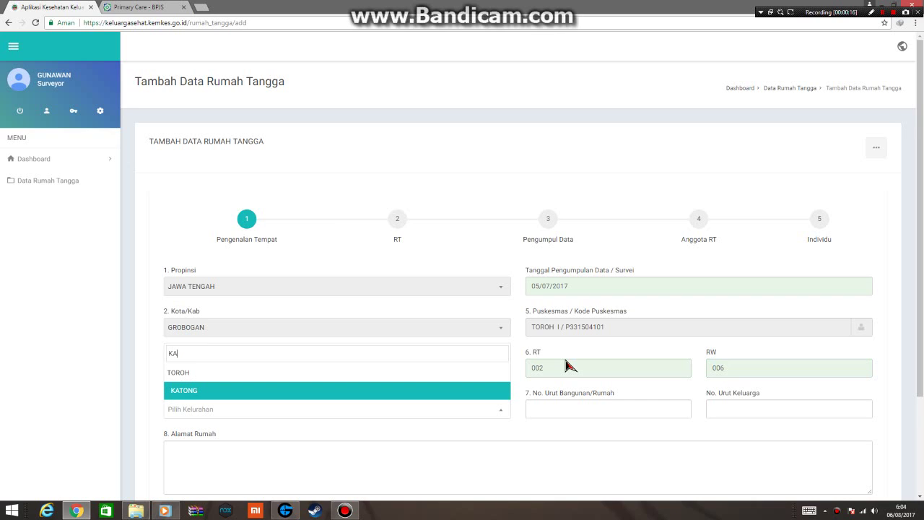
pyautogui.press('Return')
# Enter 038 as both house and family sequence numbers, then type the home address.
pyautogui.press('Tab')
pyautogui.press('Tab')
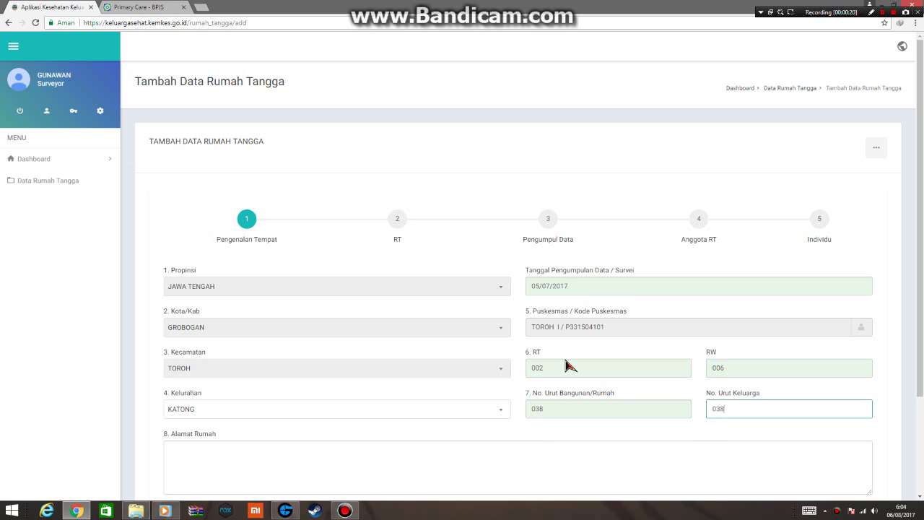
pyautogui.press('Tab')
pyautogui.scroll(-2, 571, 335)
# On the RT step, enter the head of household's name and 3 household members.
pyautogui.click(860, 410)
pyautogui.click(197, 163)
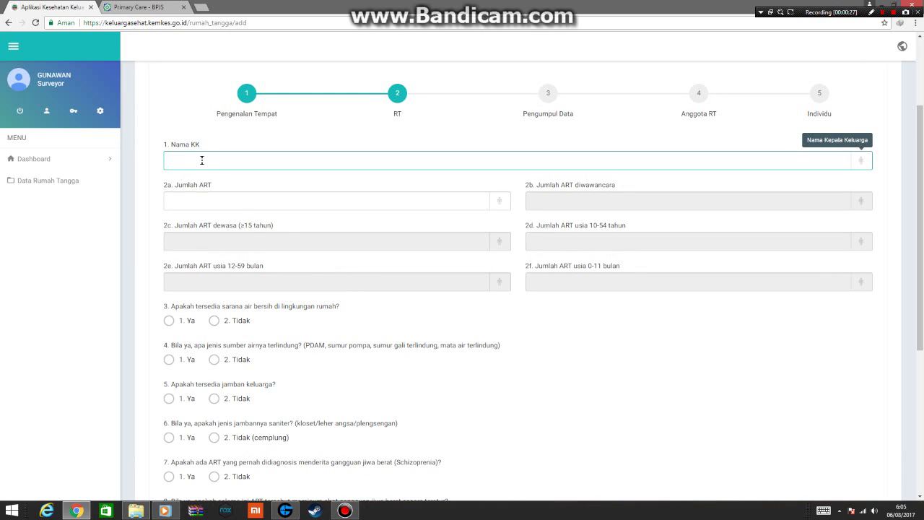
pyautogui.write('PRASETYO')
pyautogui.press('Tab')
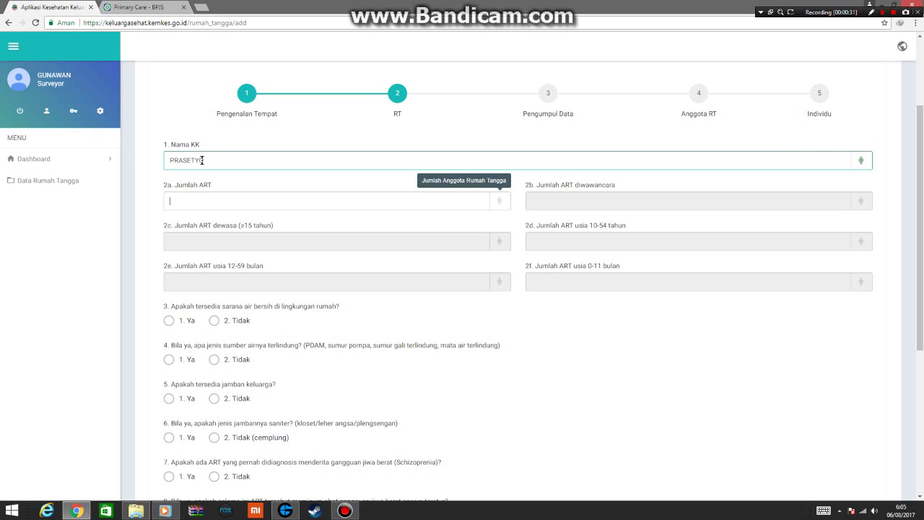
pyautogui.write('3')
pyautogui.press('Tab')
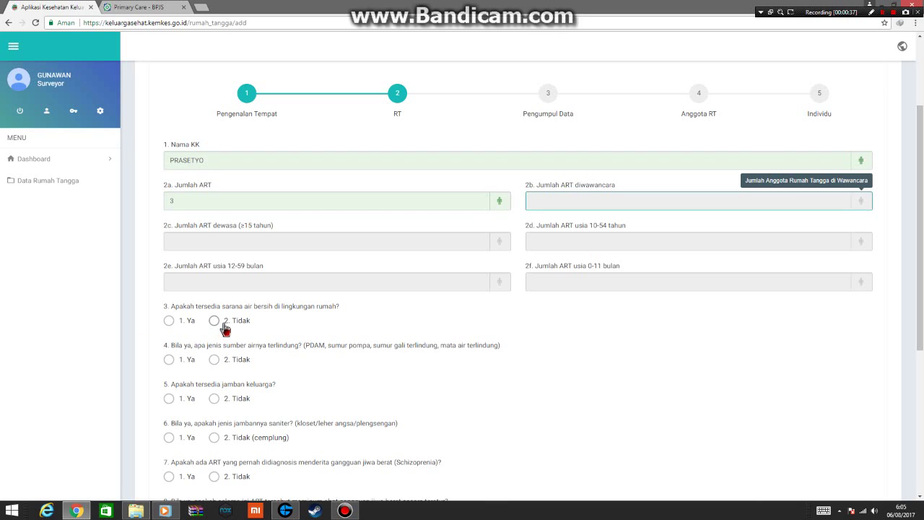
# Answer Ya to questions 3–6 and Tidak to questions 7 and 9, then continue to Anggota RT.
pyautogui.click(170, 322)
pyautogui.click(170, 361)
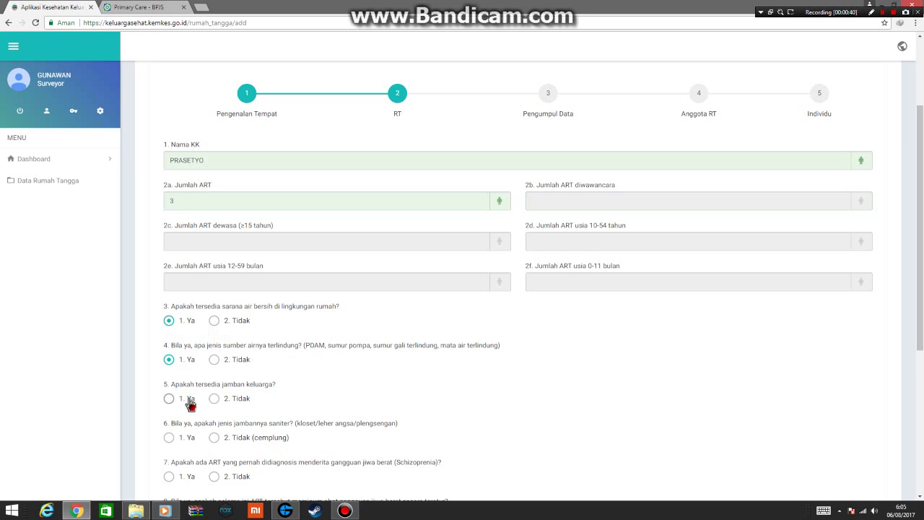
pyautogui.click(187, 400)
pyautogui.click(185, 438)
pyautogui.scroll(-1, 258, 417)
pyautogui.click(235, 410)
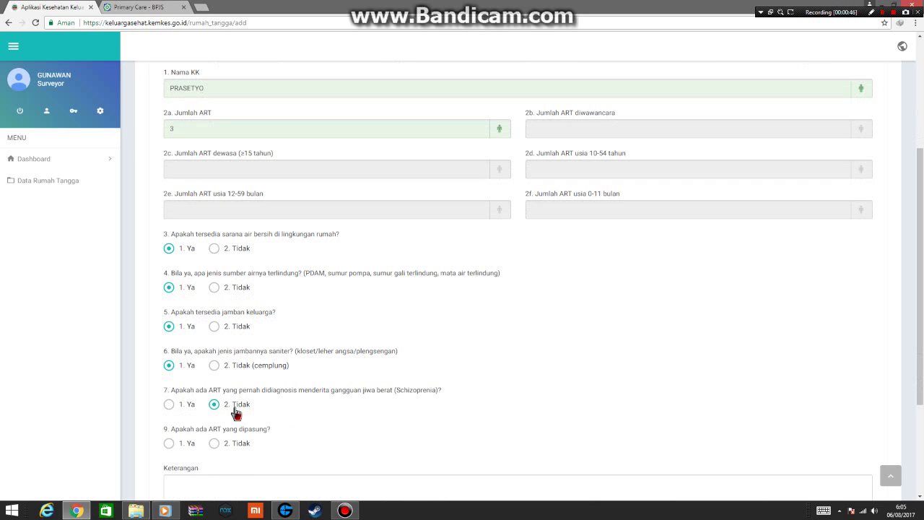
pyautogui.click(226, 448)
pyautogui.scroll(-2, 794, 414)
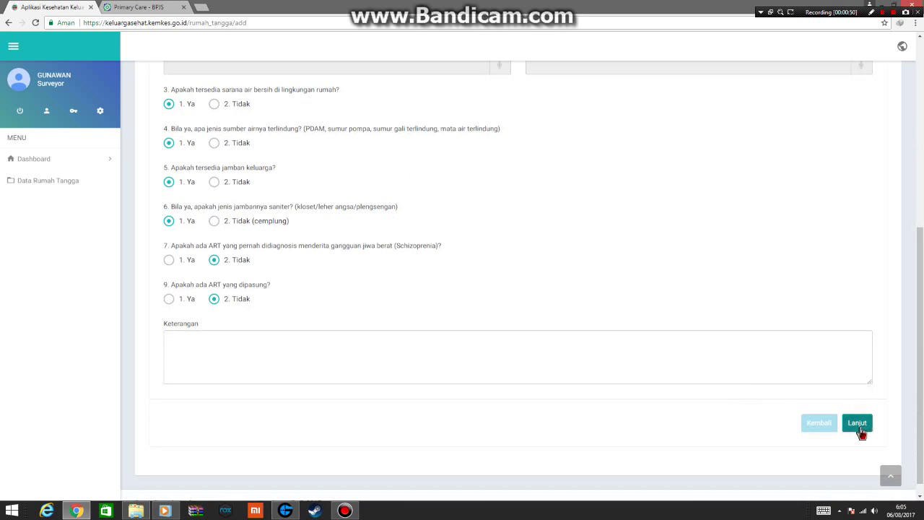
pyautogui.click(863, 429)
pyautogui.click(864, 374)
# Enter the first member's NIK and name, with Hubungan ART as Kepala Keluarga.
pyautogui.scroll(-1, 381, 275)
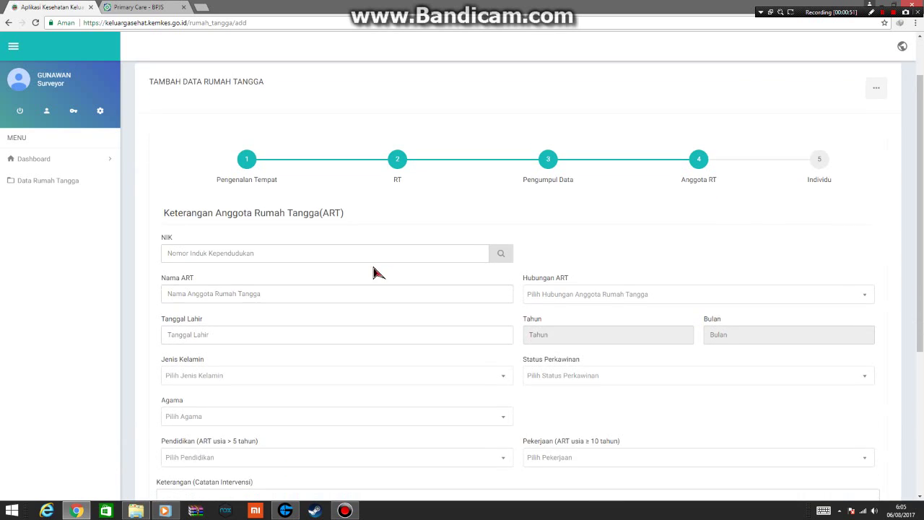
pyautogui.click(307, 239)
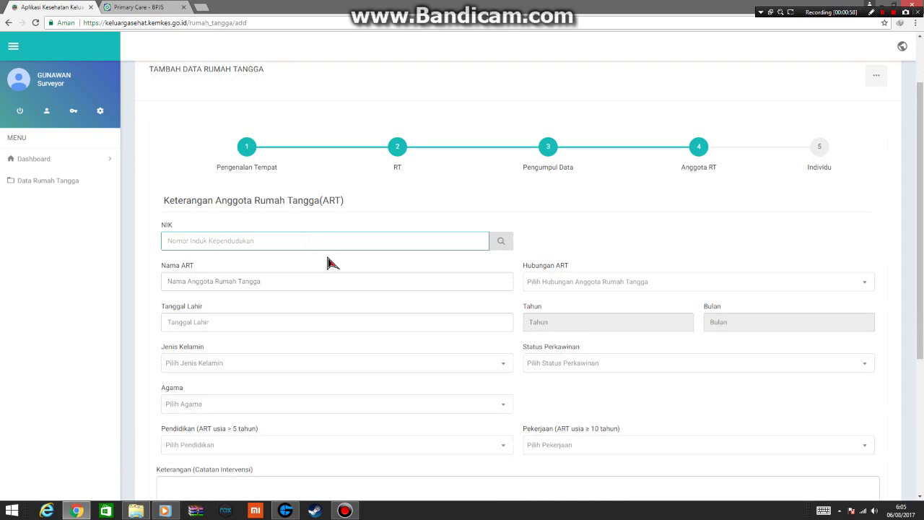
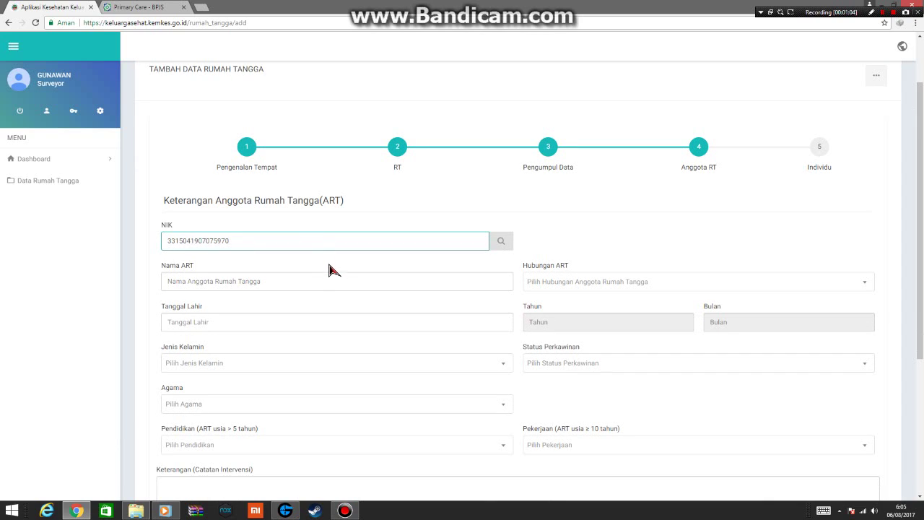
pyautogui.click(329, 275)
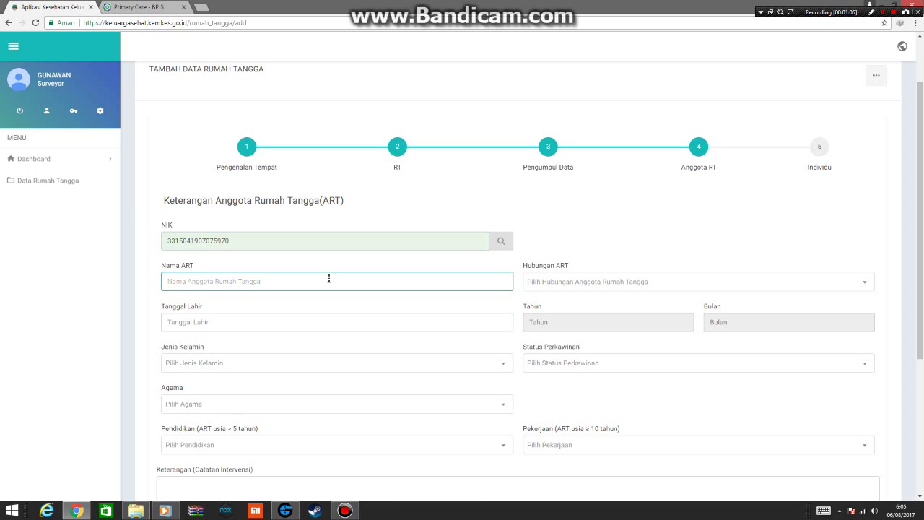
pyautogui.write('PRASETYO')
pyautogui.click(528, 283)
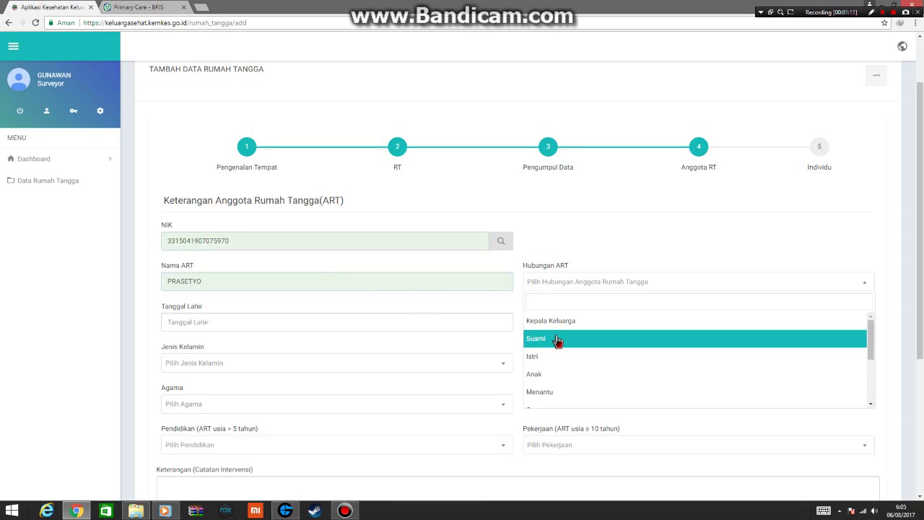
pyautogui.click(552, 321)
pyautogui.click(278, 321)
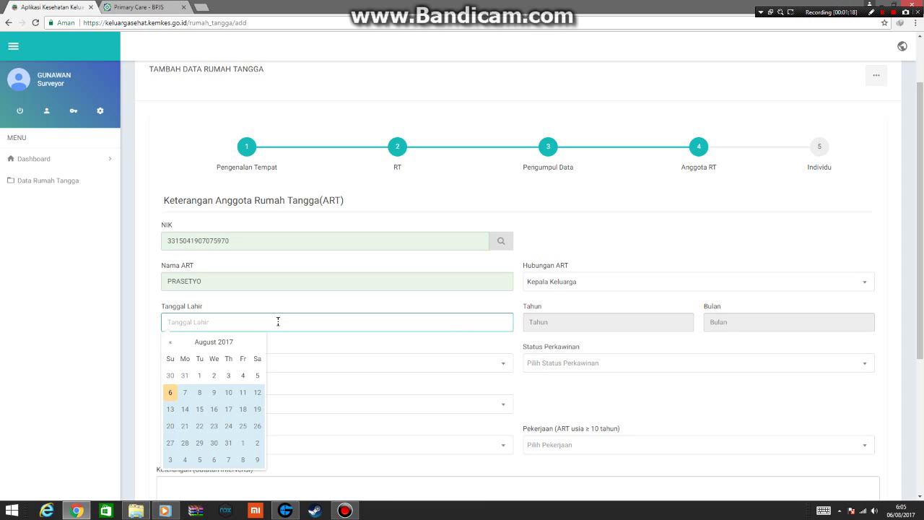
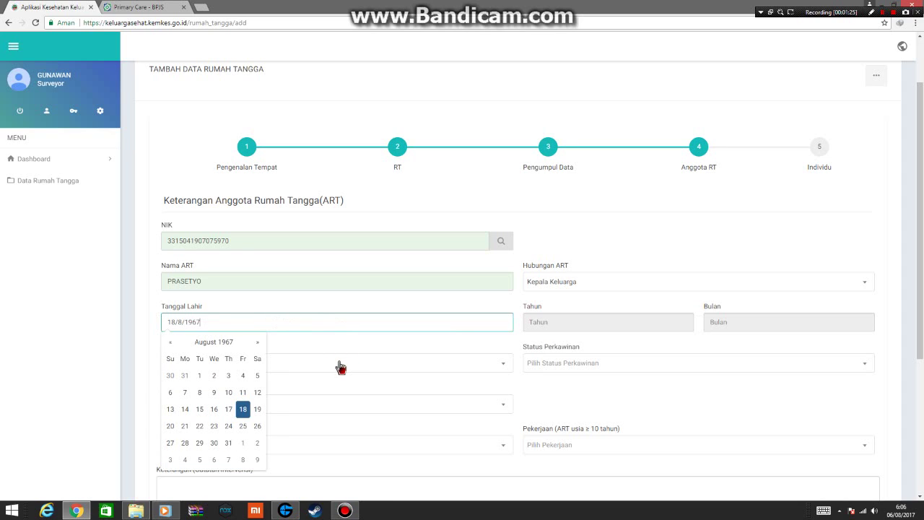
pyautogui.click(340, 367)
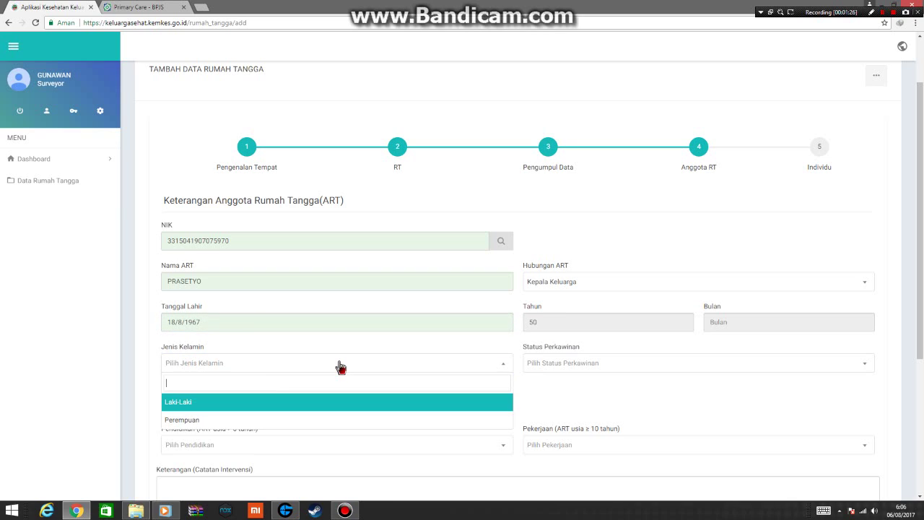
pyautogui.press('Return')
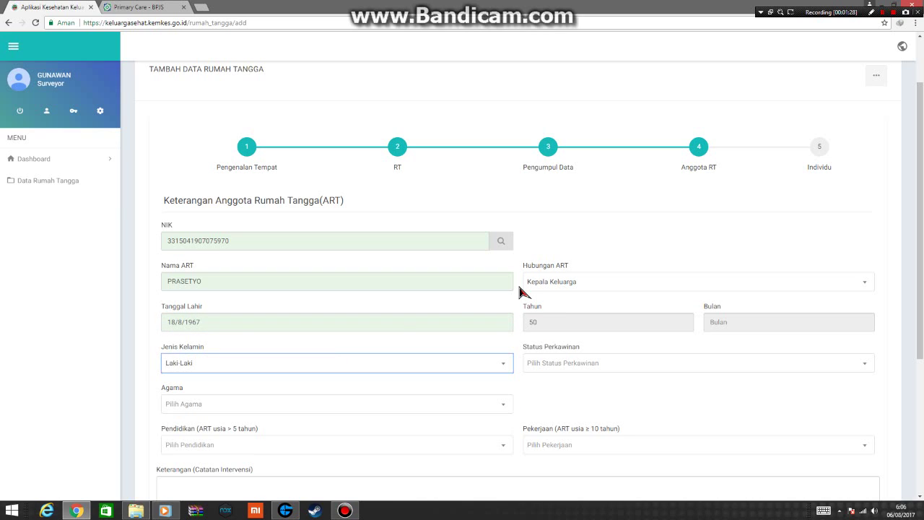
pyautogui.press('Tab')
pyautogui.press('Down')
pyautogui.press('Down')
pyautogui.press('Return')
pyautogui.press('Tab')
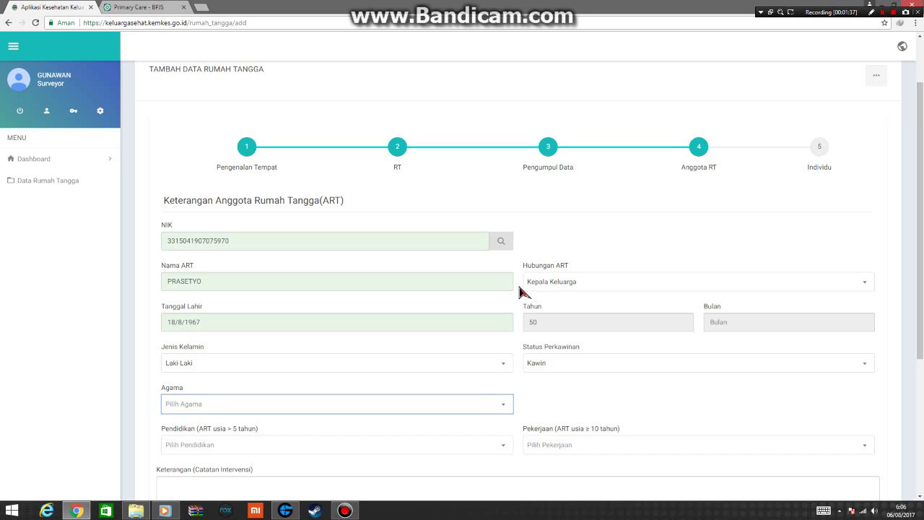
pyautogui.scroll(-1, 520, 292)
pyautogui.press('Down')
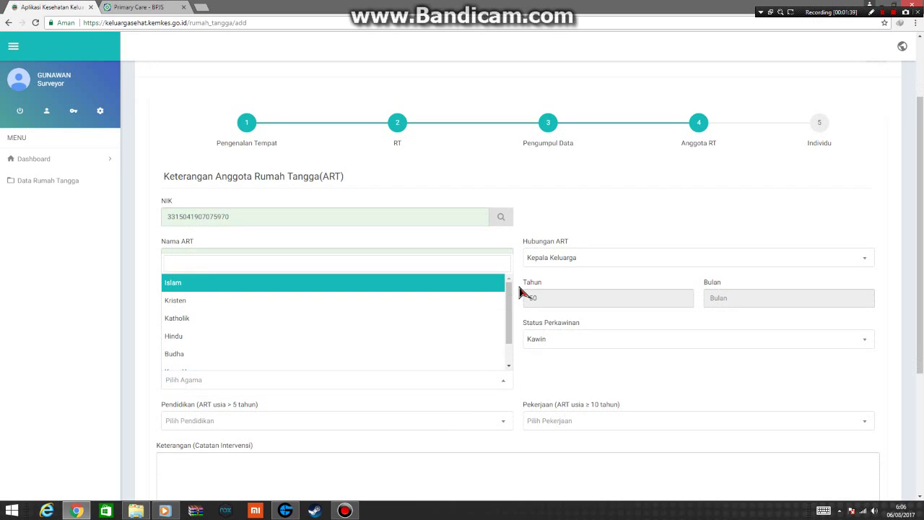
pyautogui.press('Return')
pyautogui.press('Tab')
# Set education Tamat SD/Sederajat and occupation Petani/Pekebun, then save the member.
pyautogui.press('Down')
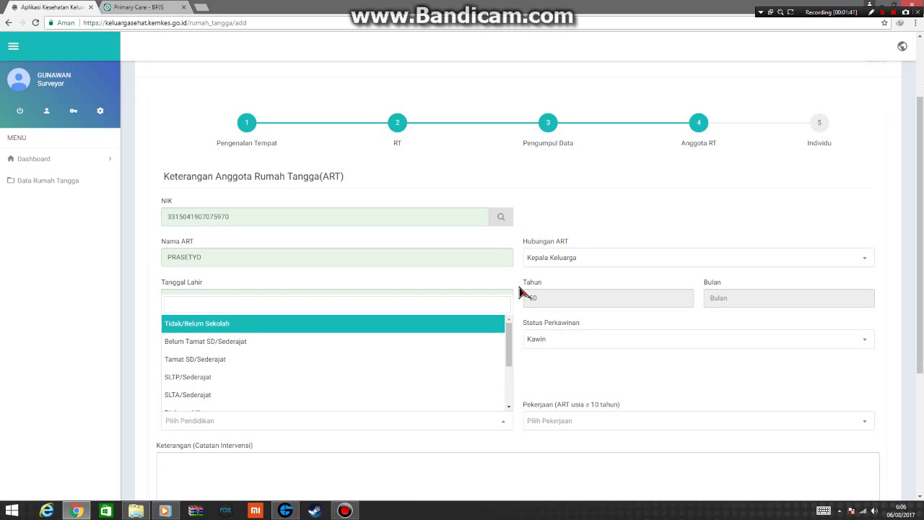
pyautogui.press('Down')
pyautogui.press('Down')
pyautogui.press('Return')
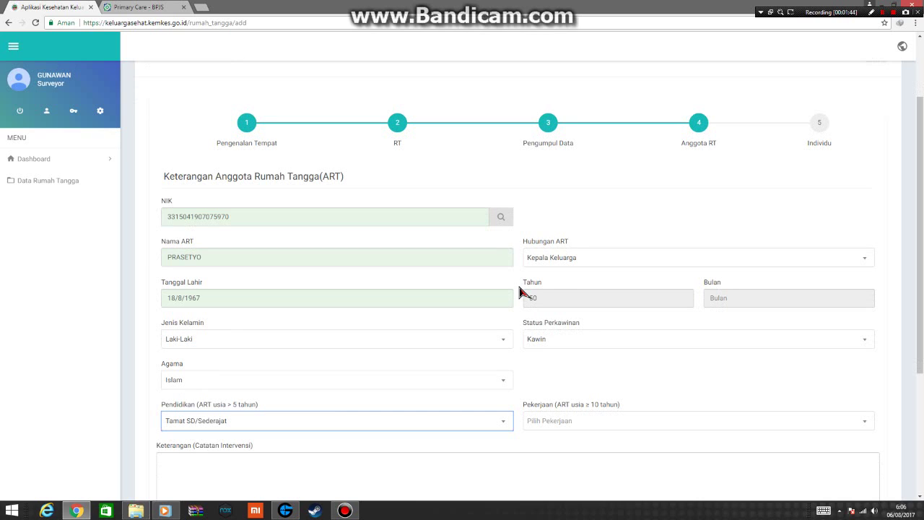
pyautogui.press('Tab')
pyautogui.press('Down')
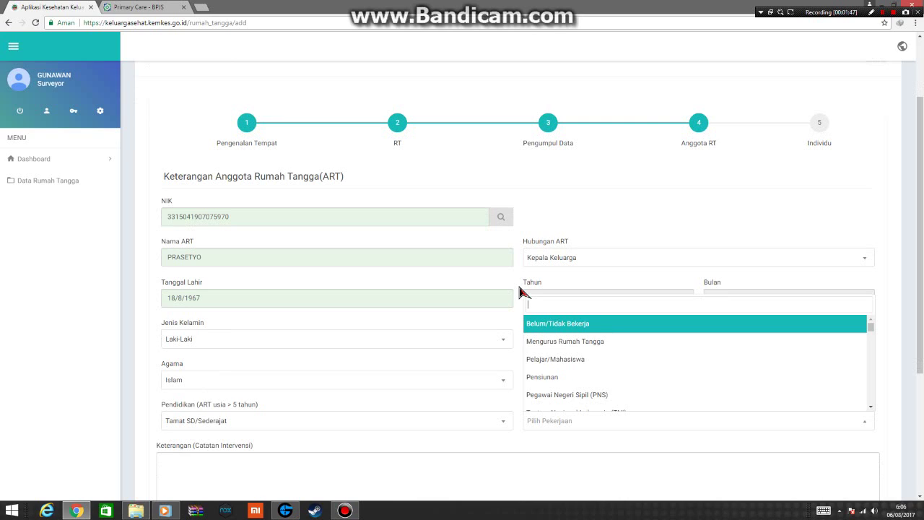
pyautogui.write('PET')
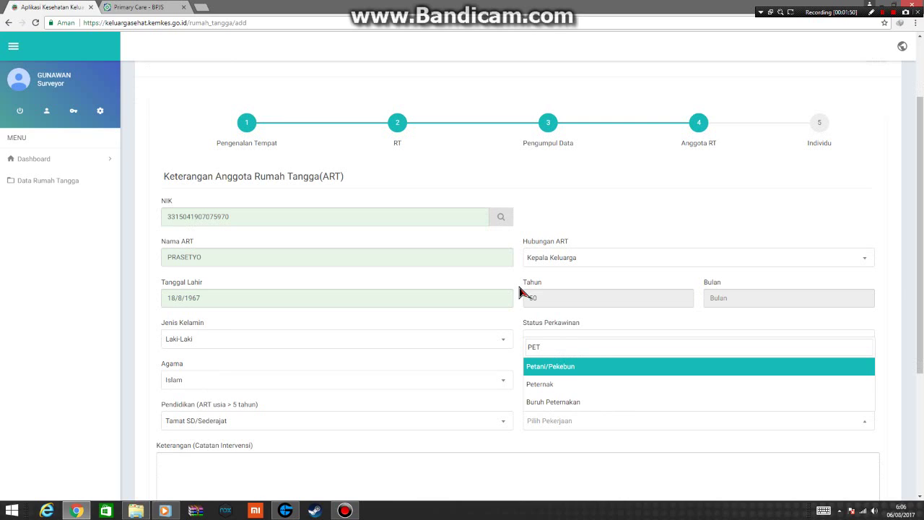
pyautogui.press('Return')
pyautogui.scroll(-1, 477, 346)
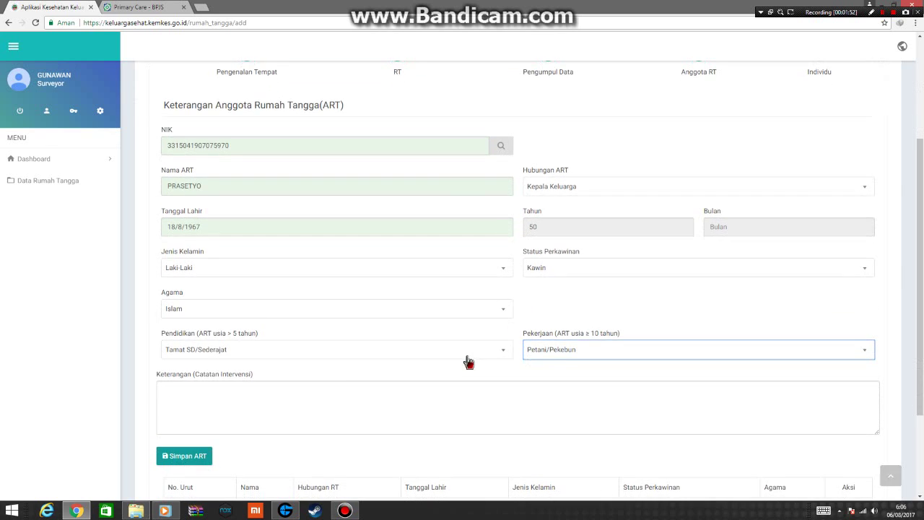
pyautogui.click(209, 452)
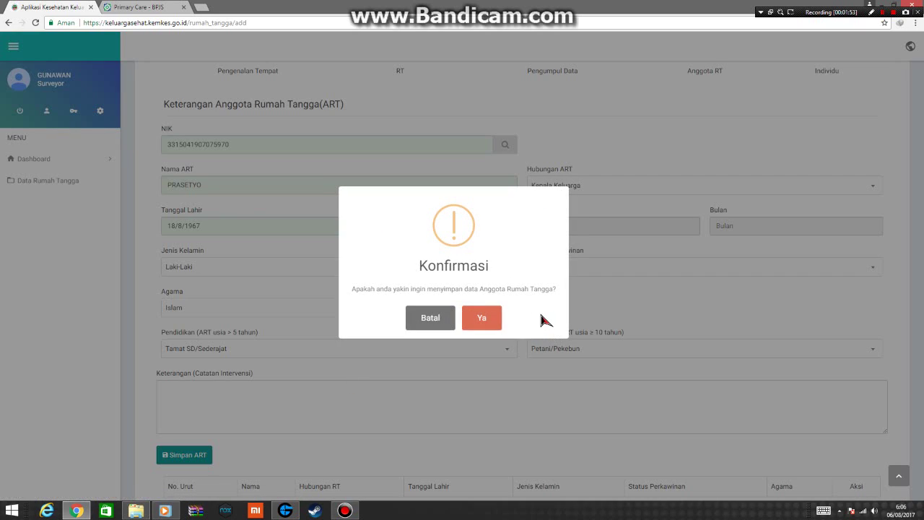
pyautogui.click(494, 322)
pyautogui.click(448, 319)
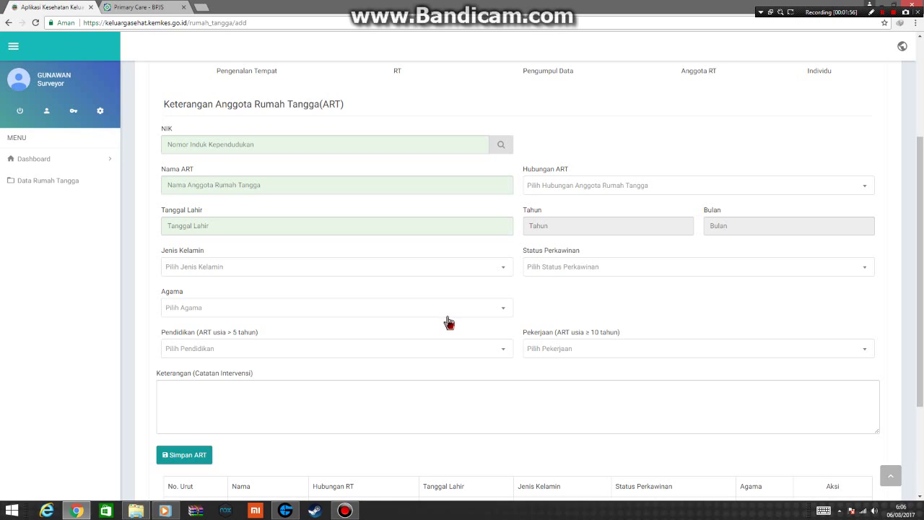
# Enter the second member's NIK and name as Istri, born 12/1/1976.
pyautogui.click(215, 143)
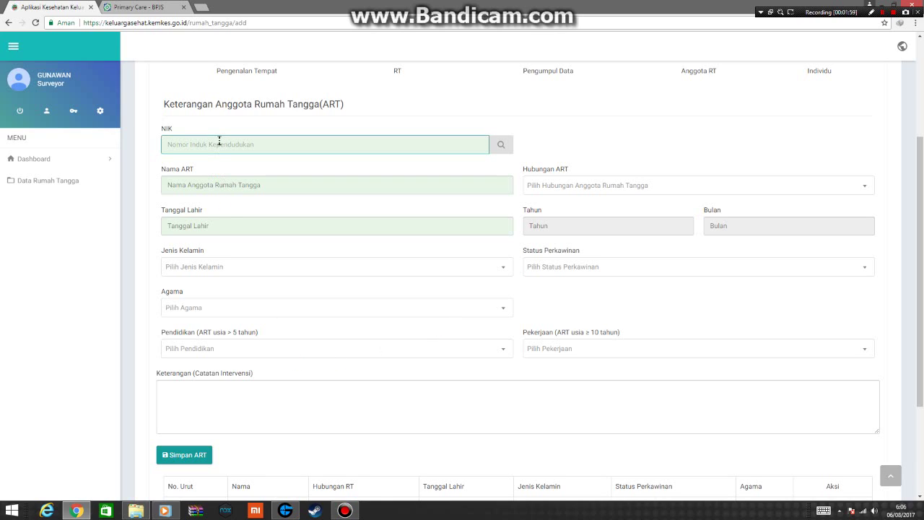
pyautogui.click(228, 185)
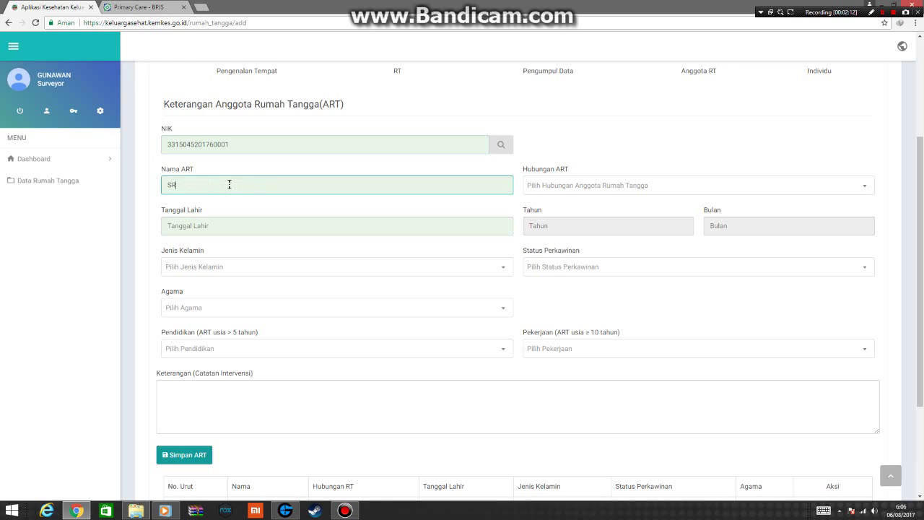
pyautogui.click(546, 186)
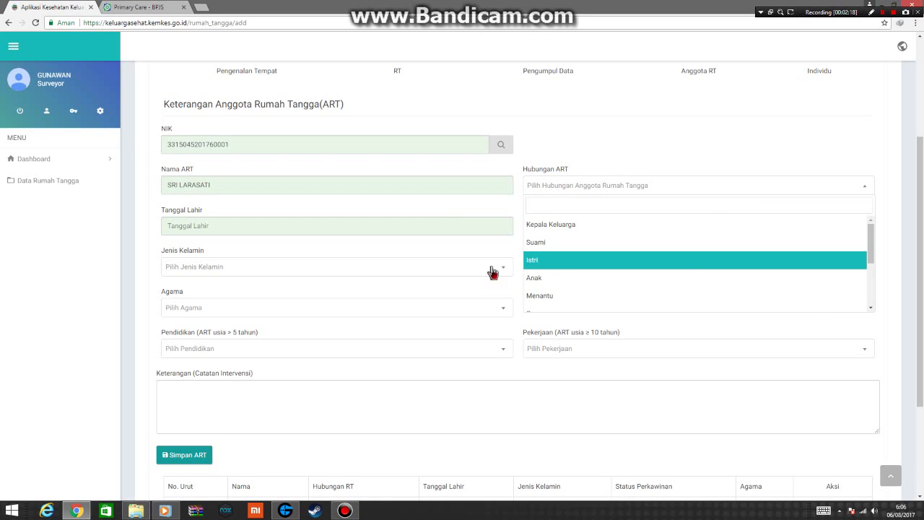
pyautogui.click(547, 260)
pyautogui.click(252, 223)
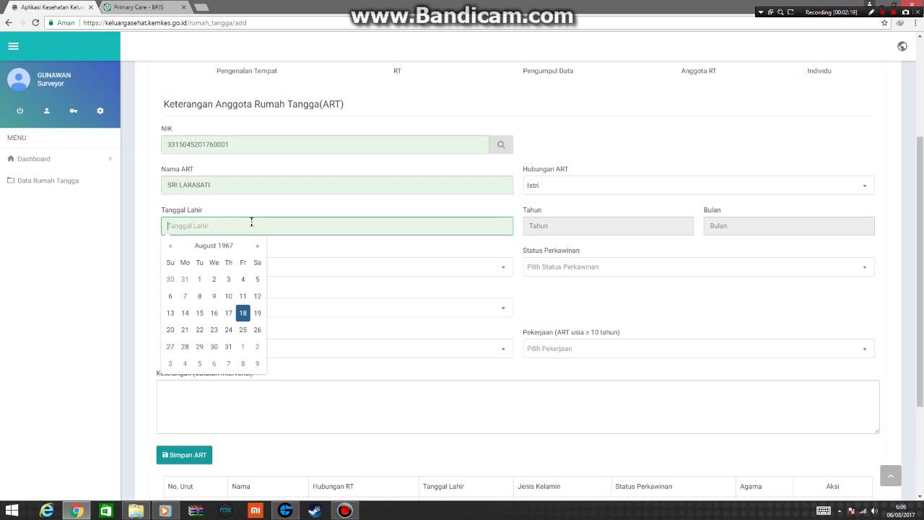
pyautogui.write('12/1/')
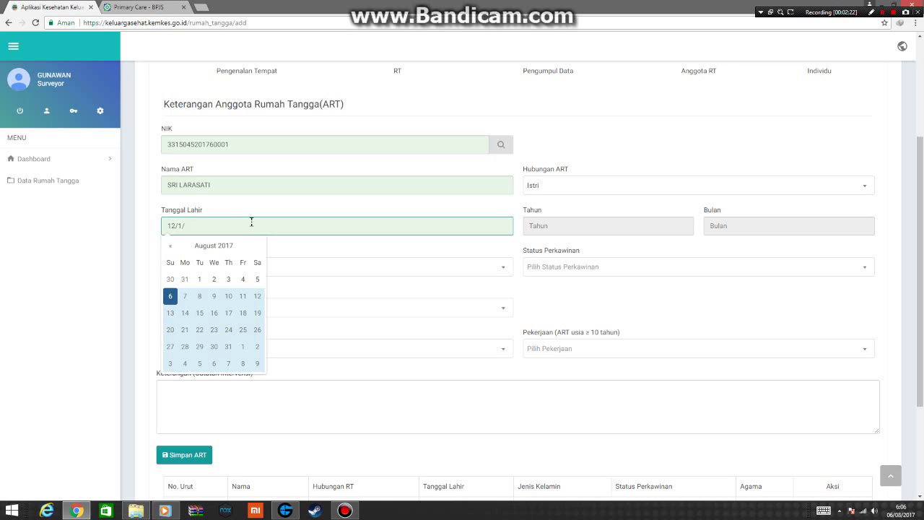
pyautogui.write('1976')
# Set her gender Perempuan, status Kawin, not pregnant, and religion Islam.
pyautogui.click(351, 273)
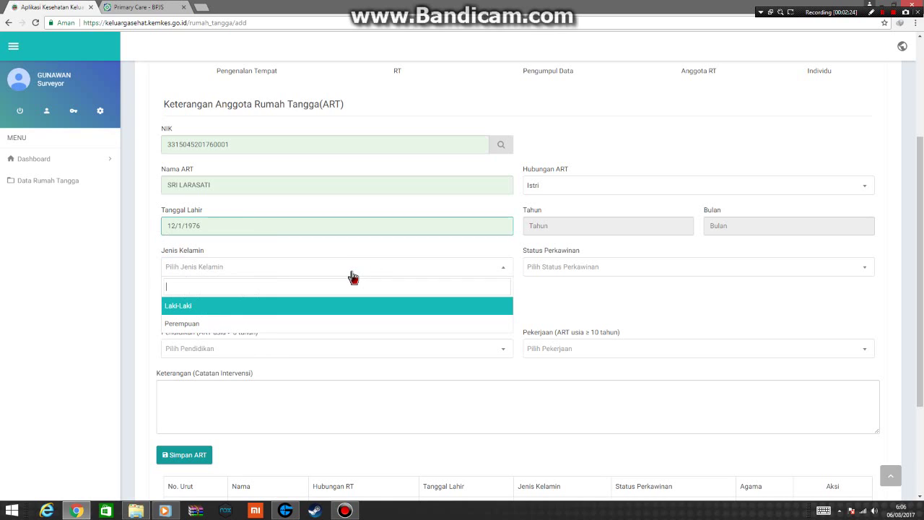
pyautogui.click(266, 326)
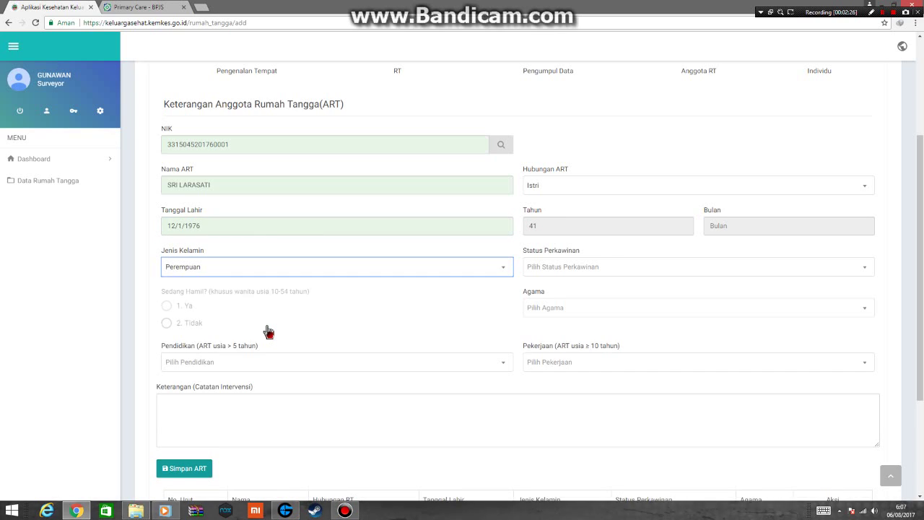
pyautogui.click(553, 272)
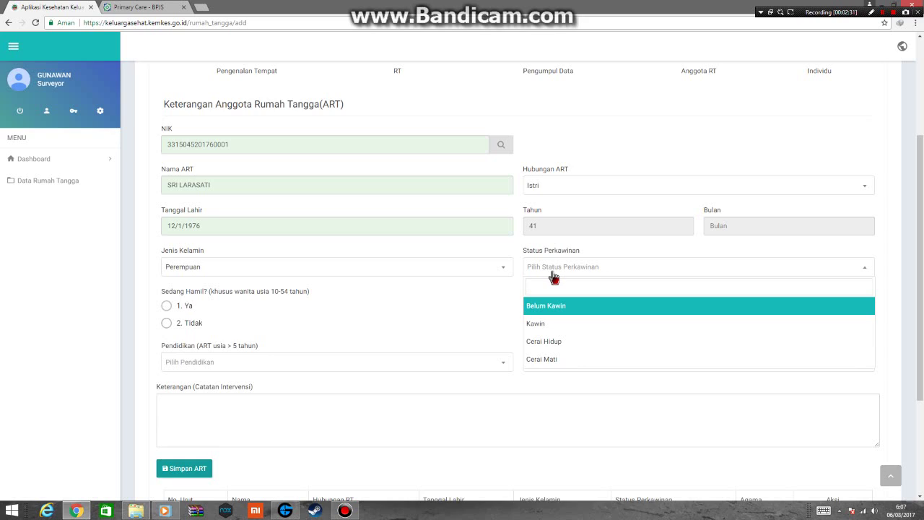
pyautogui.click(574, 328)
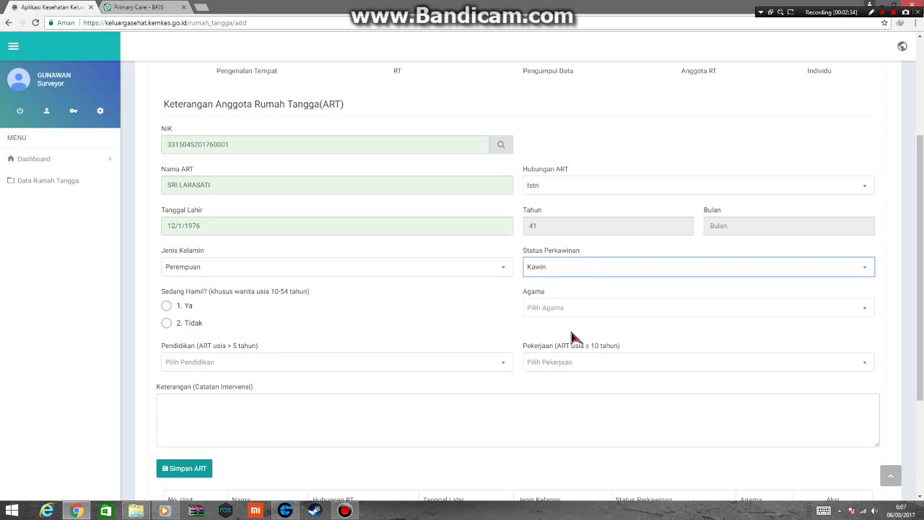
pyautogui.click(205, 327)
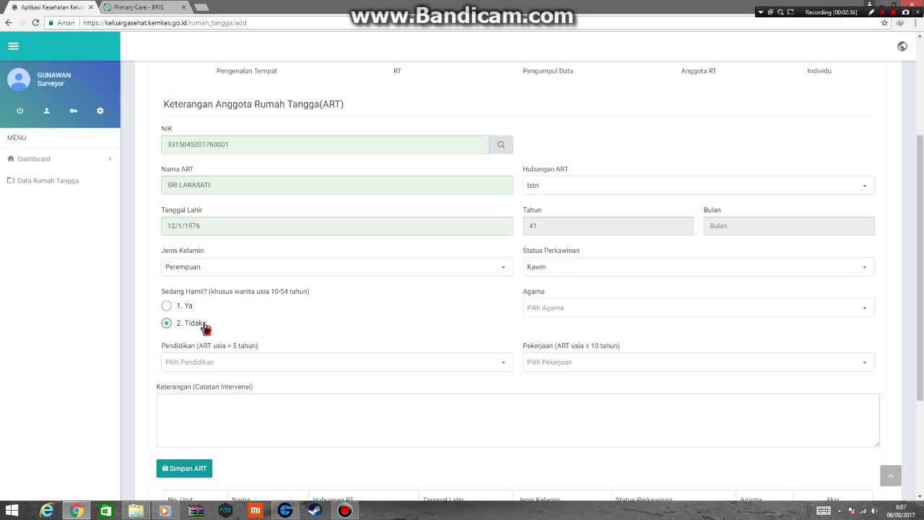
pyautogui.click(594, 307)
pyautogui.click(577, 211)
# Set education Tamat SD/Sederajat and occupation Petani/Pekebun, then save the wife's record.
pyautogui.click(582, 364)
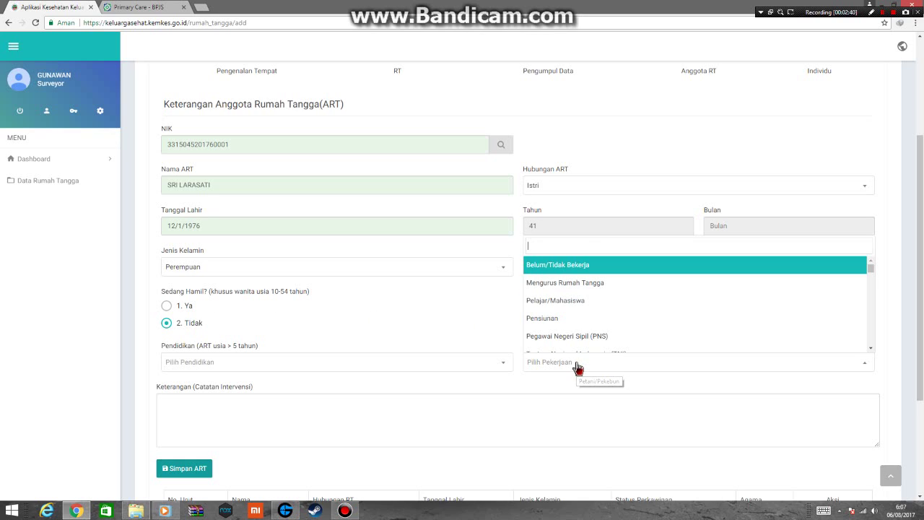
pyautogui.click(295, 369)
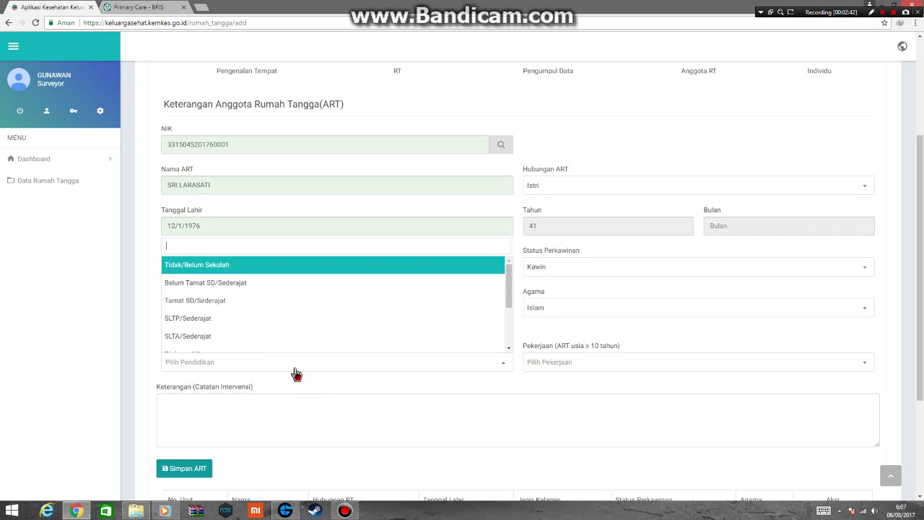
pyautogui.click(265, 303)
pyautogui.click(545, 364)
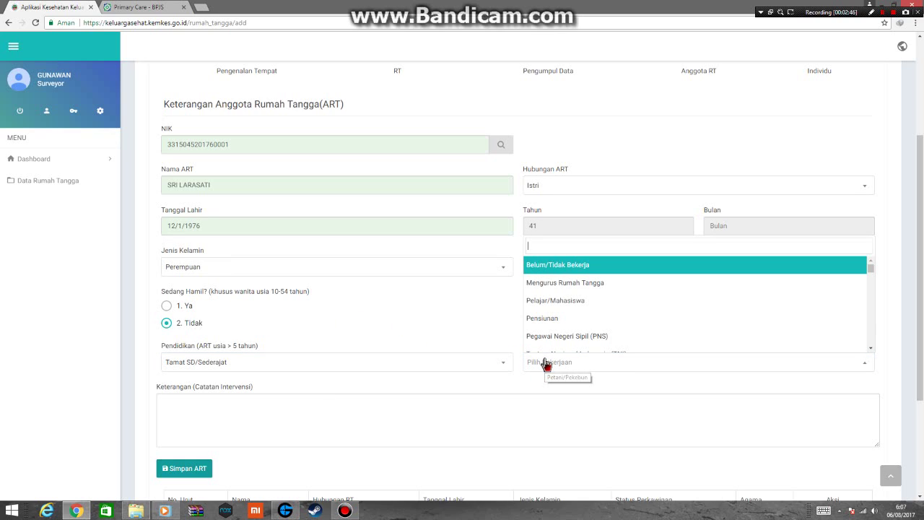
pyautogui.write('Pet')
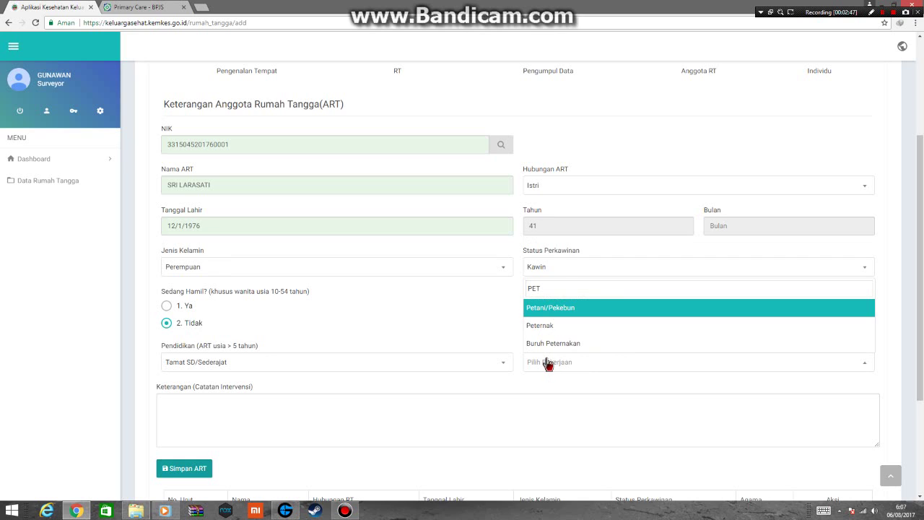
pyautogui.click(568, 307)
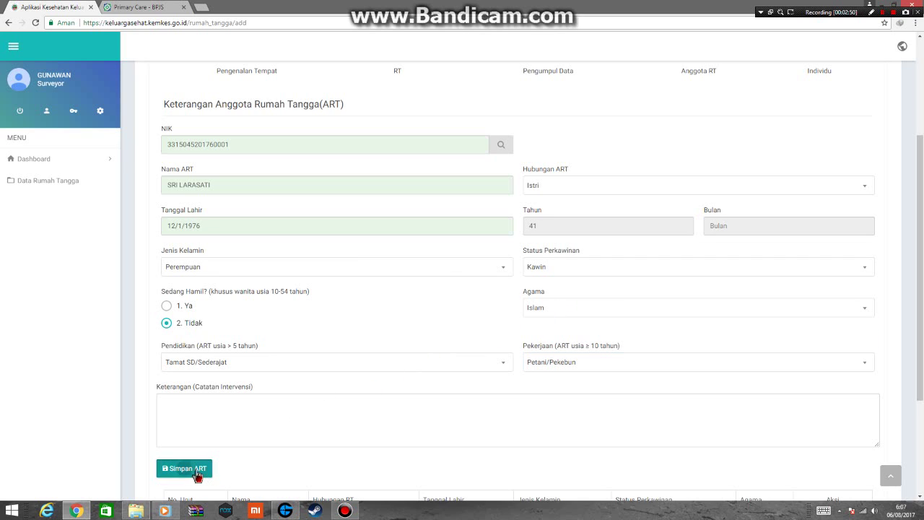
pyautogui.click(198, 471)
pyautogui.press('Return')
pyautogui.press('Return')
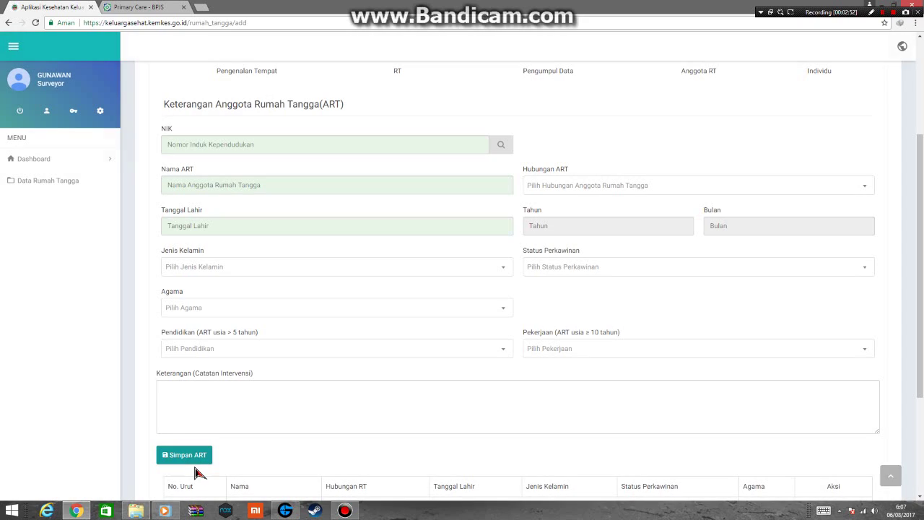
# Enter the third member's NIK and name as Anak, born 13/12/2001.
pyautogui.click(214, 143)
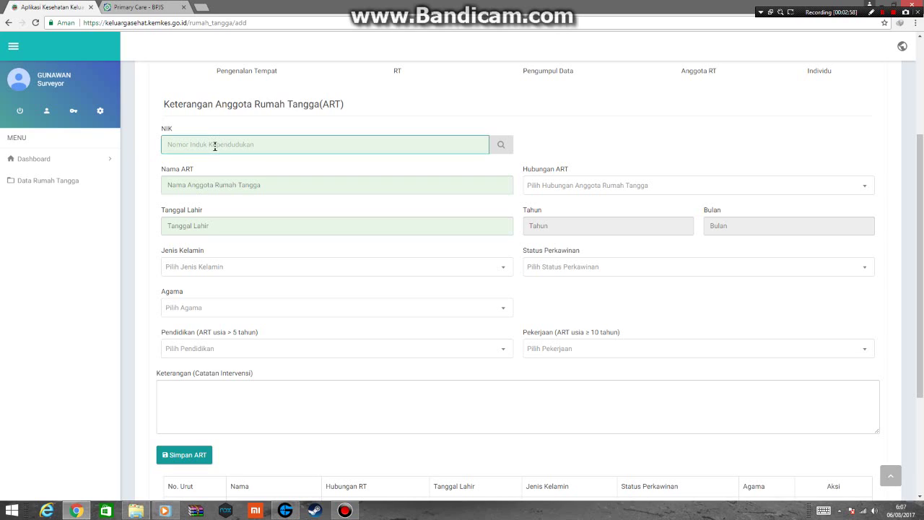
pyautogui.click(226, 184)
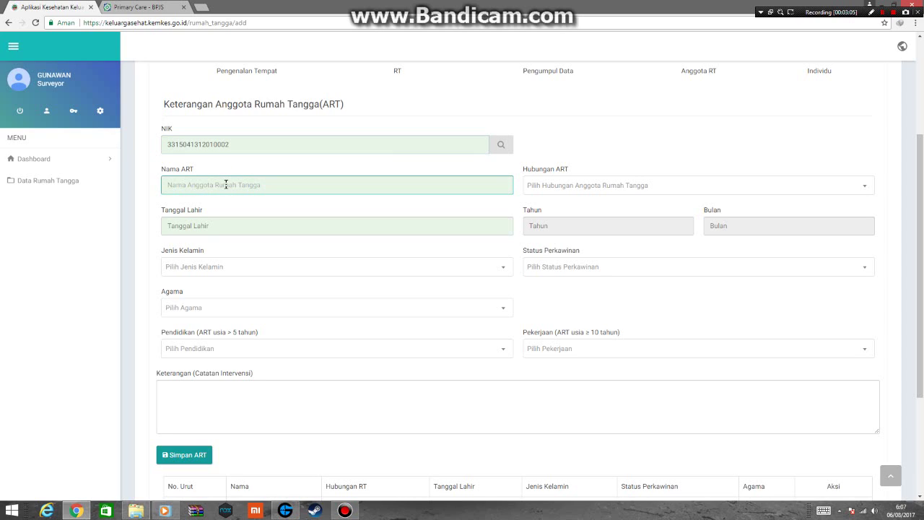
pyautogui.click(548, 191)
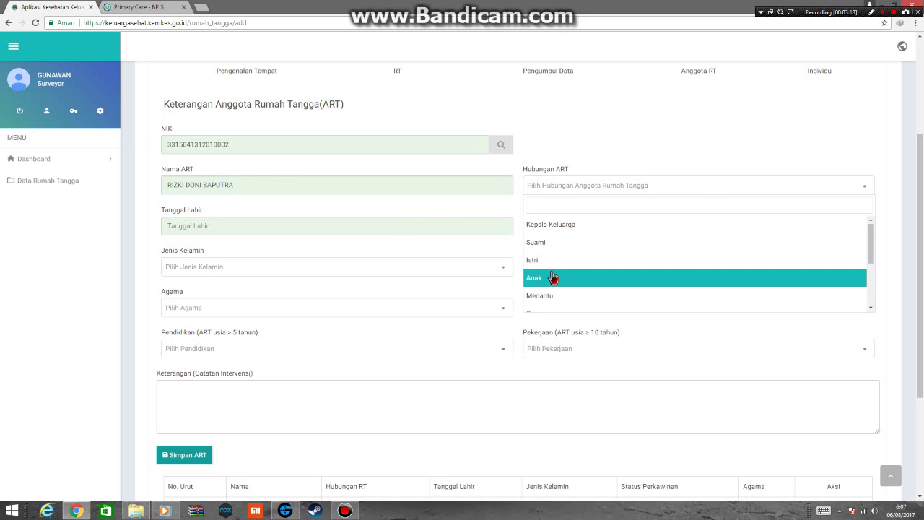
pyautogui.click(552, 277)
pyautogui.click(356, 225)
pyautogui.write('13/12/1')
pyautogui.press('BackSpace')
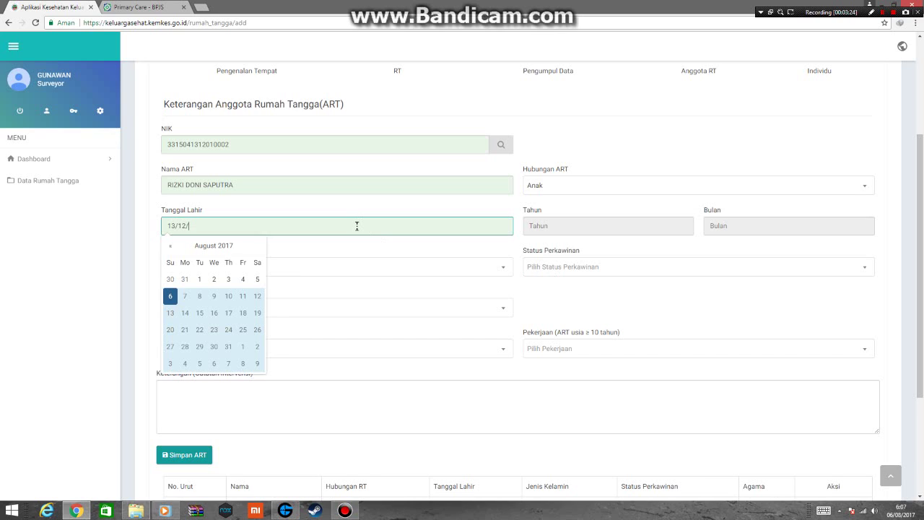
pyautogui.write('2001')
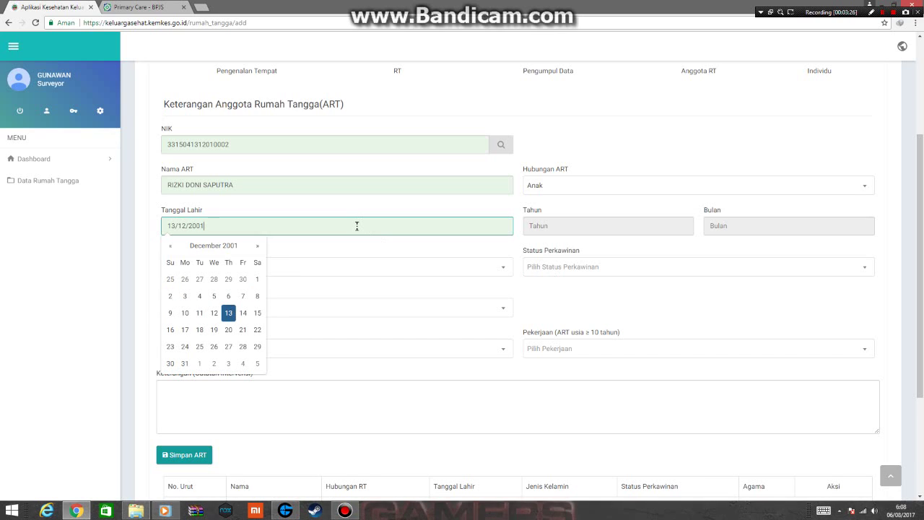
# Set his gender Laki-Laki, status Belum Kawin, and religion Islam.
pyautogui.click(447, 267)
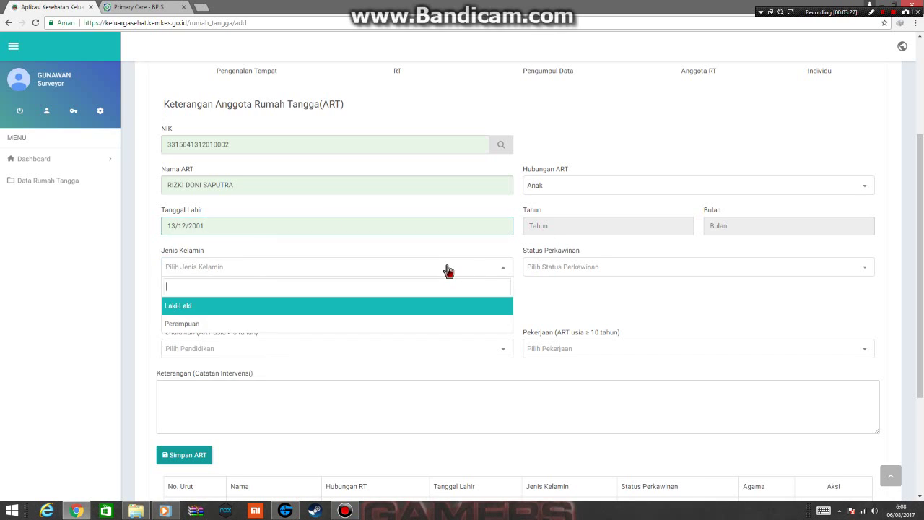
pyautogui.click(324, 306)
pyautogui.click(554, 266)
pyautogui.click(549, 307)
pyautogui.click(313, 309)
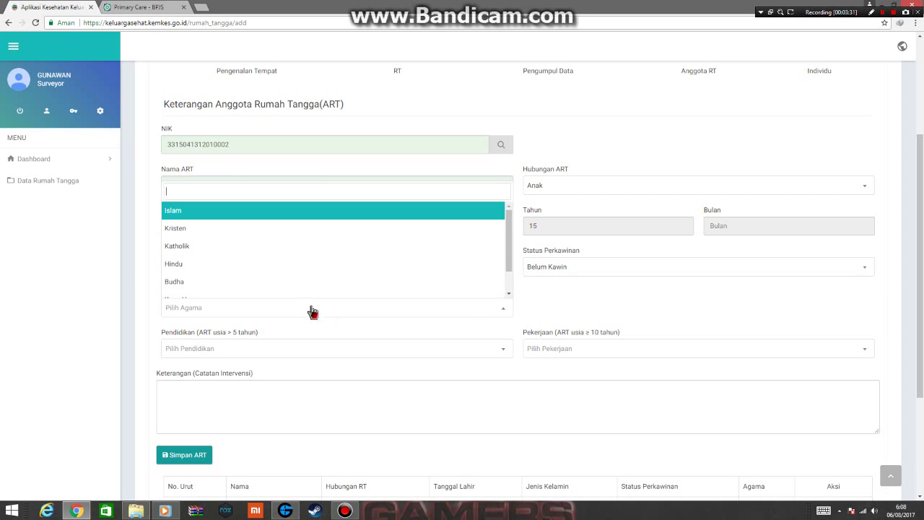
pyautogui.click(250, 217)
# Set education Tamat SD/Sederajat and occupation Belum/Tidak Bekerja, then save the son's record.
pyautogui.click(276, 349)
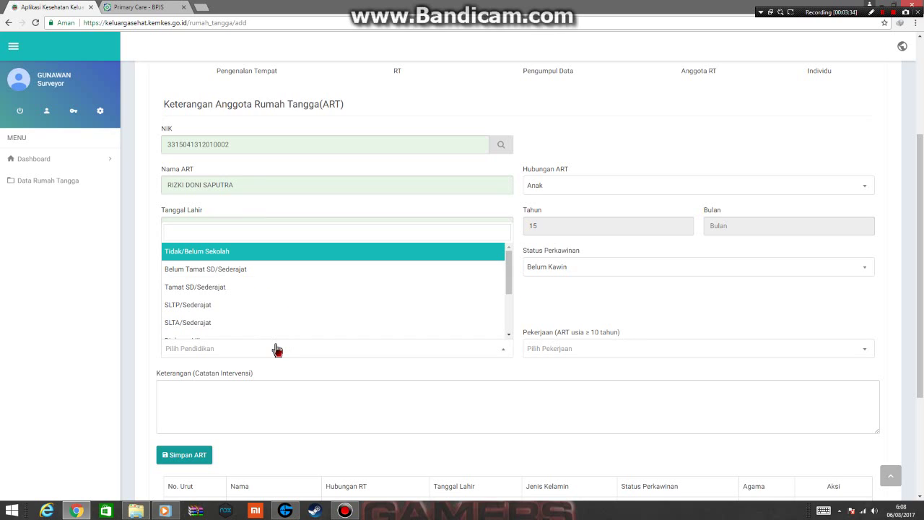
pyautogui.click(243, 287)
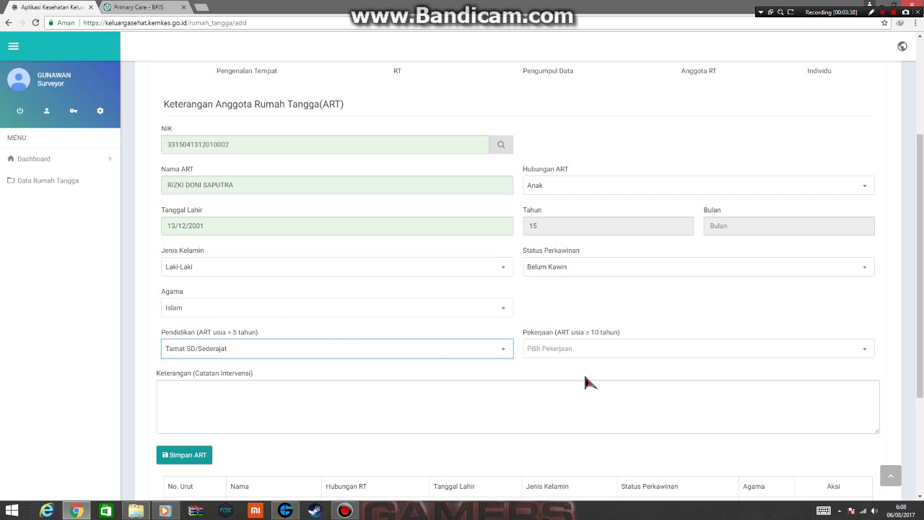
pyautogui.click(570, 349)
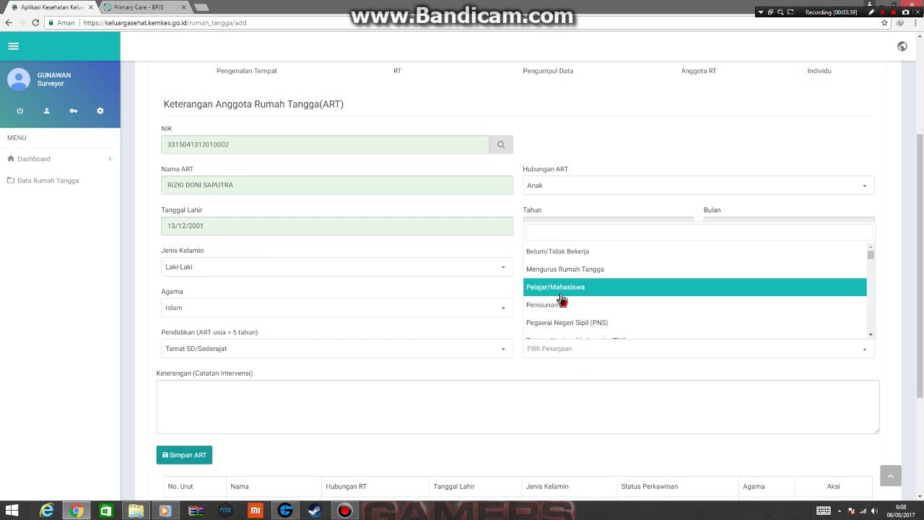
pyautogui.click(552, 253)
pyautogui.click(202, 459)
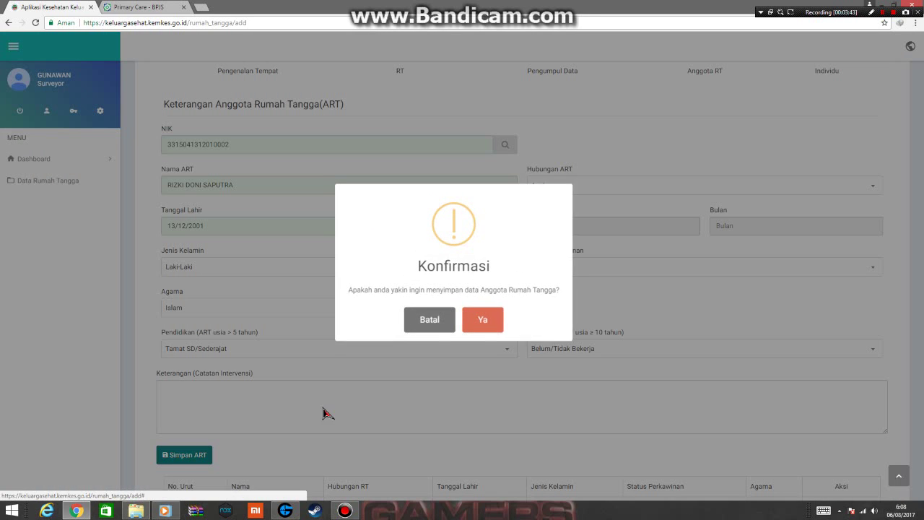
pyautogui.click(485, 324)
pyautogui.click(467, 324)
pyautogui.scroll(-3, 873, 395)
# Open member 1's questionnaire and set Tanggal Puldat to 5 July 2017.
pyautogui.click(858, 408)
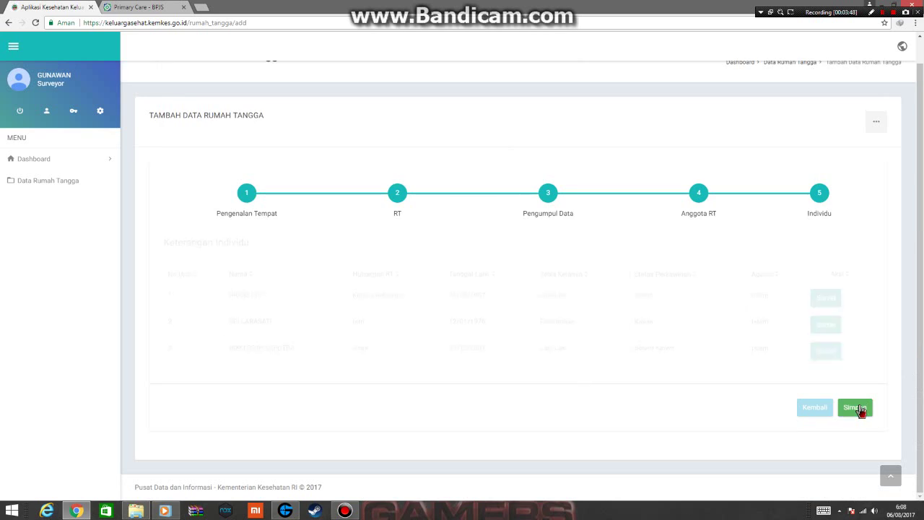
pyautogui.click(827, 307)
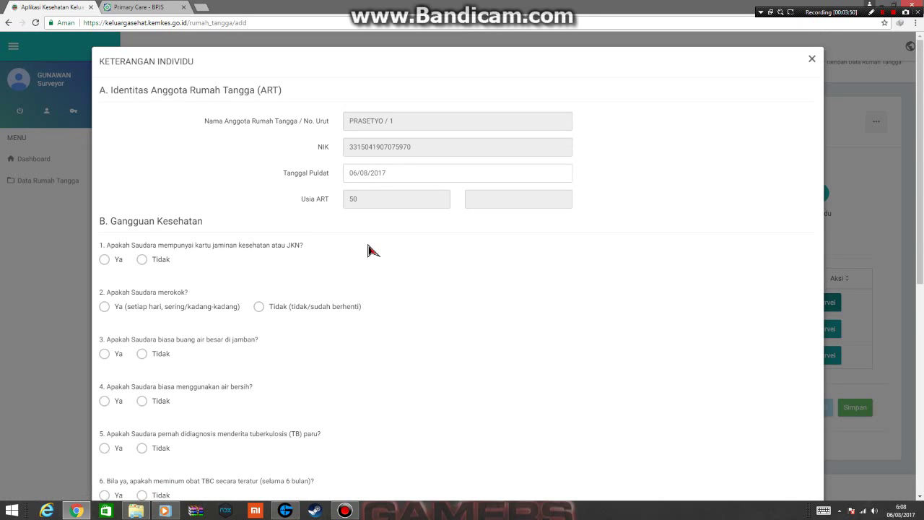
pyautogui.click(370, 179)
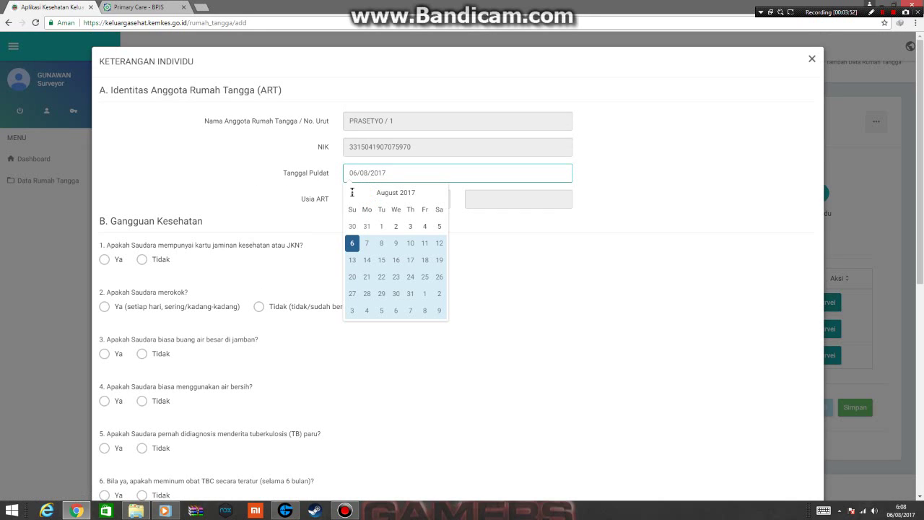
pyautogui.click(352, 192)
pyautogui.click(396, 243)
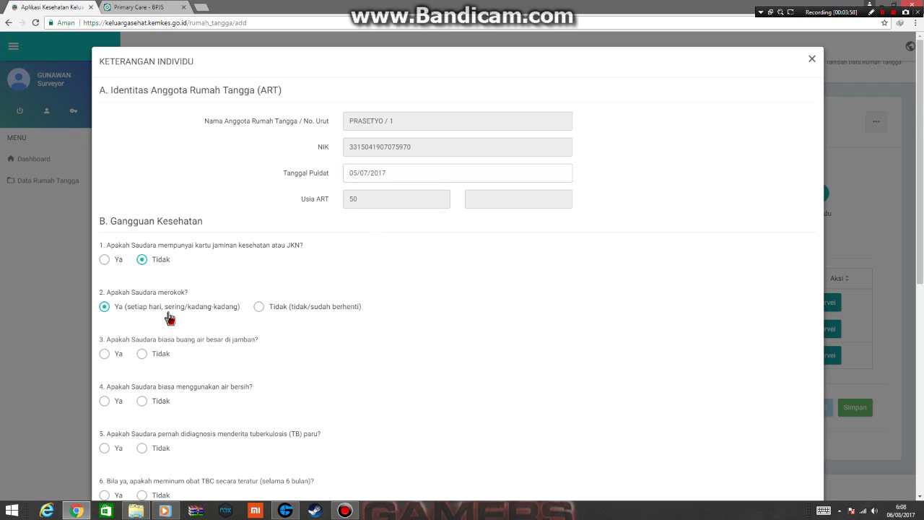
# Answer Ya to latrine, clean water and family planning, Tidak to the rest, and save.
pyautogui.click(105, 354)
pyautogui.click(107, 400)
pyautogui.click(142, 448)
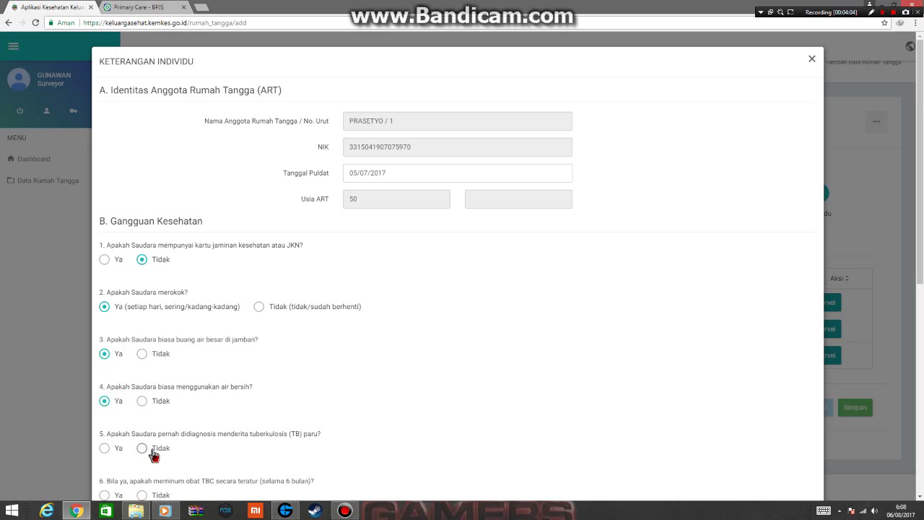
pyautogui.scroll(-1, 161, 474)
pyautogui.scroll(-5, 334, 239)
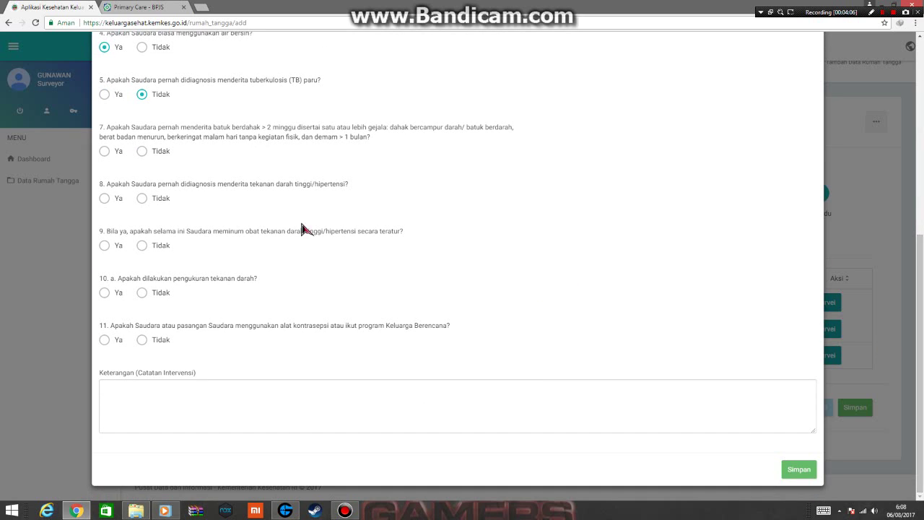
pyautogui.click(159, 153)
pyautogui.click(161, 202)
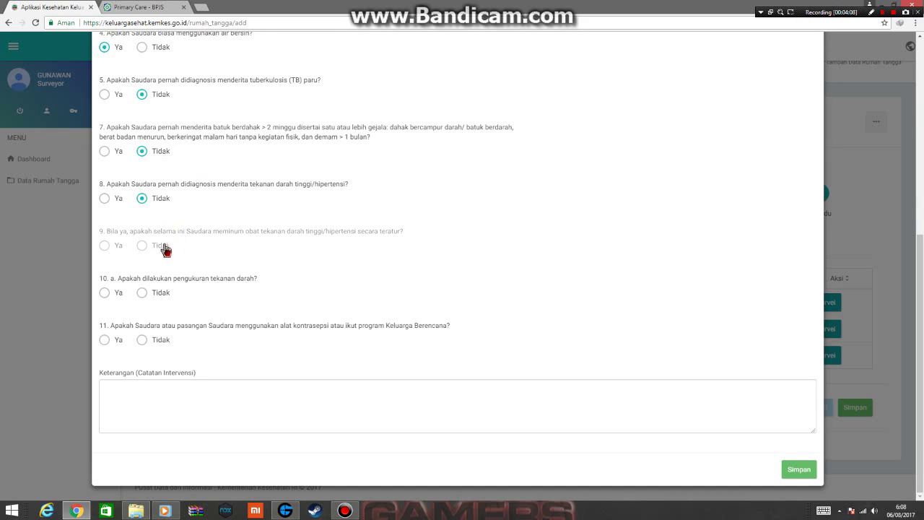
pyautogui.click(151, 293)
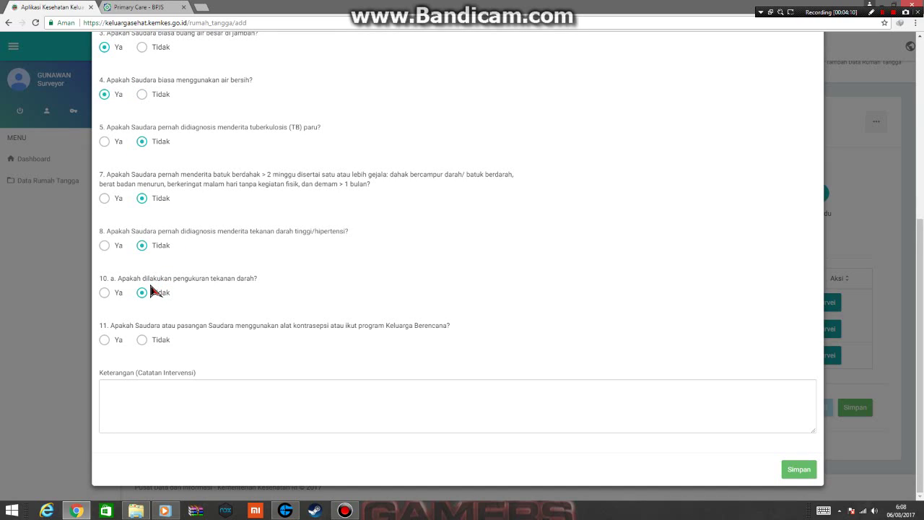
pyautogui.click(104, 341)
pyautogui.click(795, 468)
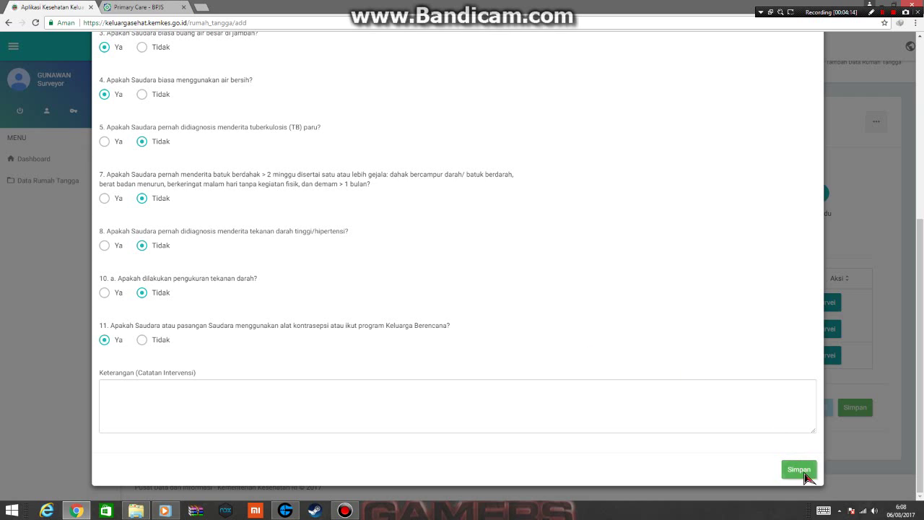
pyautogui.click(839, 331)
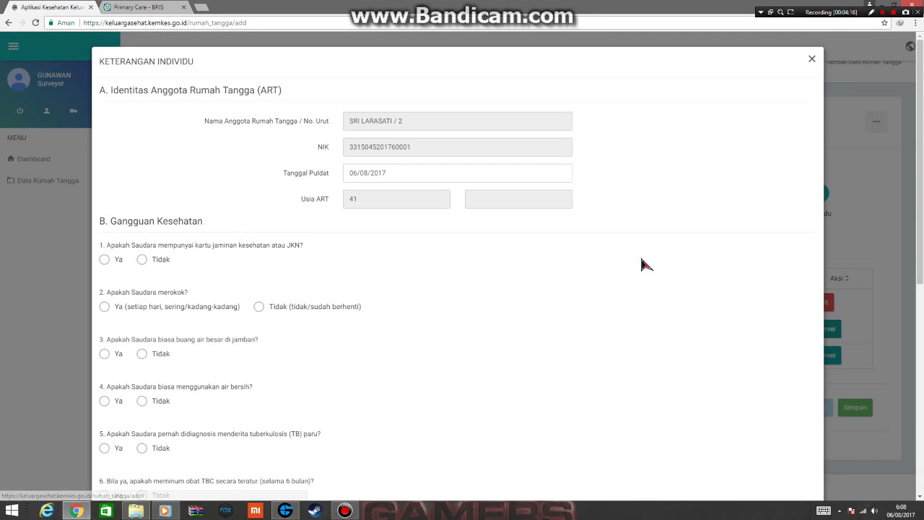
# Set member 2's survey date to 5 July 2017, no JKN, non-smoker.
pyautogui.click(389, 176)
pyautogui.click(351, 193)
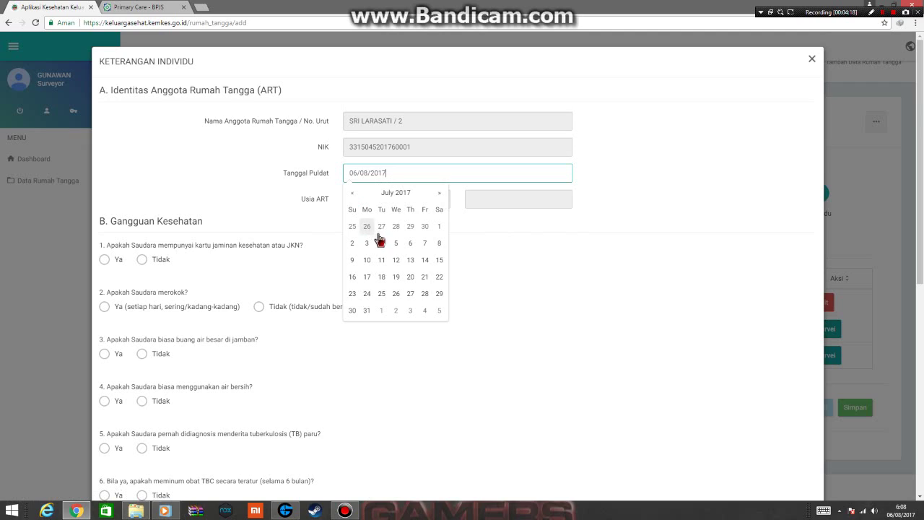
pyautogui.click(396, 243)
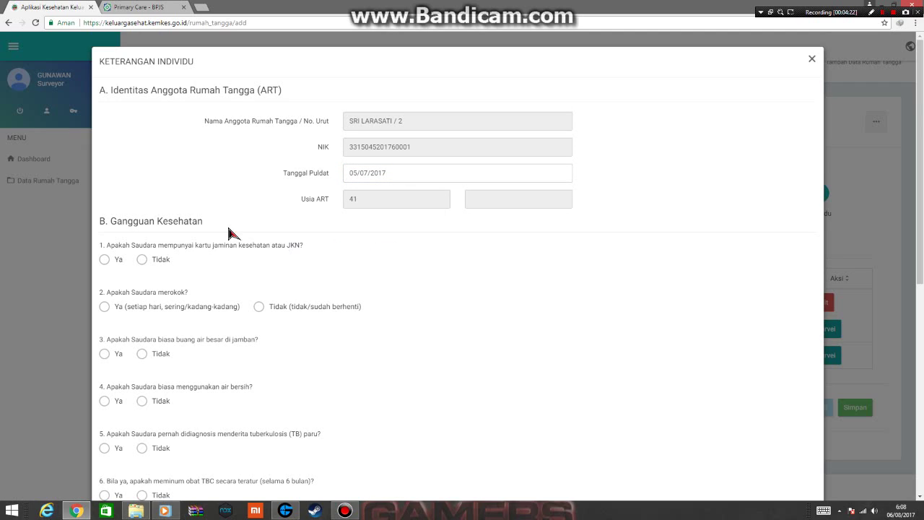
pyautogui.click(162, 261)
pyautogui.click(257, 307)
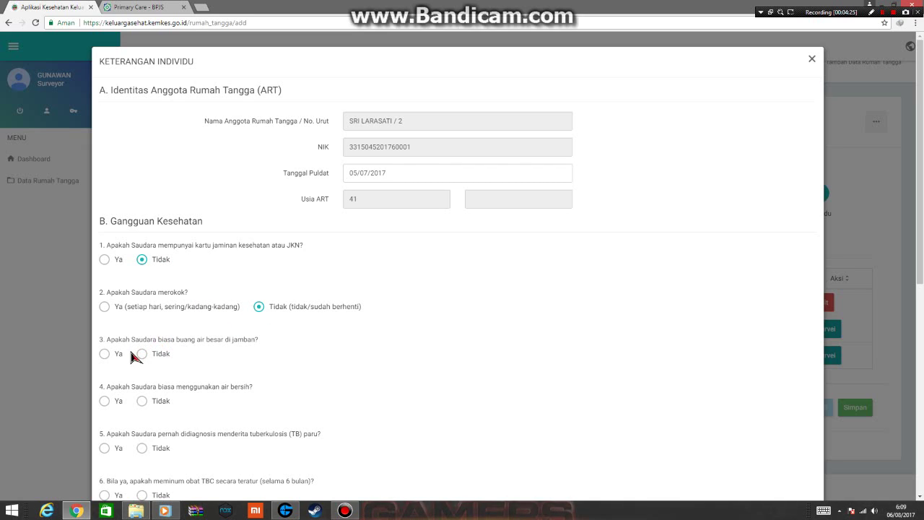
# Answer Ya to latrine, clean water and family planning, Tidak to TB and hypertension, and save.
pyautogui.click(107, 354)
pyautogui.click(109, 405)
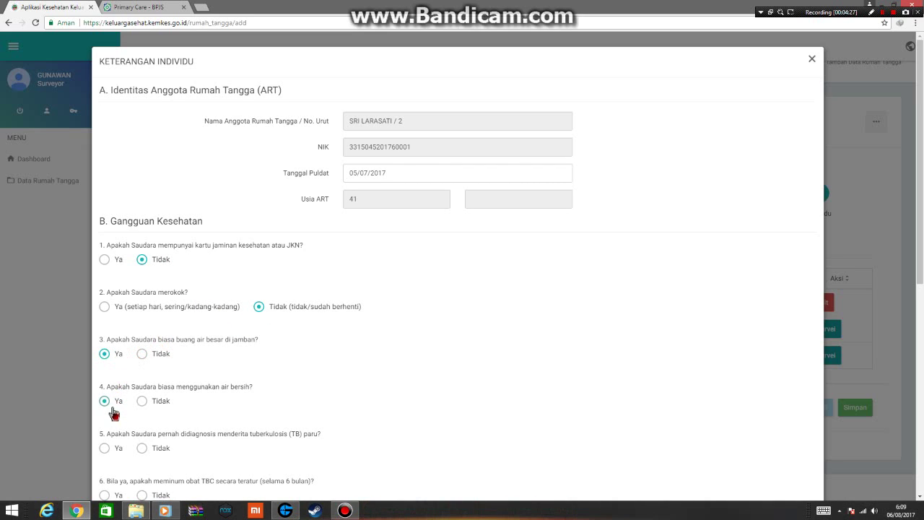
pyautogui.click(142, 448)
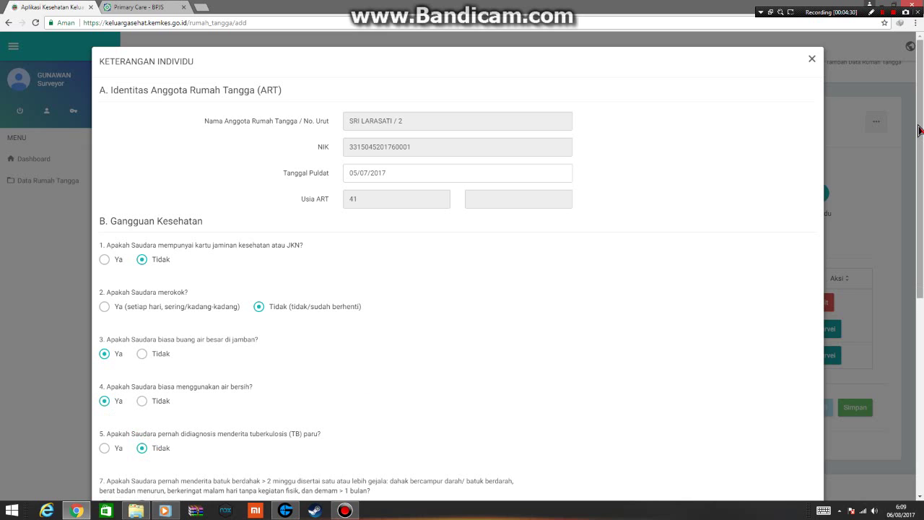
pyautogui.scroll(-1, 155, 453)
pyautogui.scroll(-4, 895, 375)
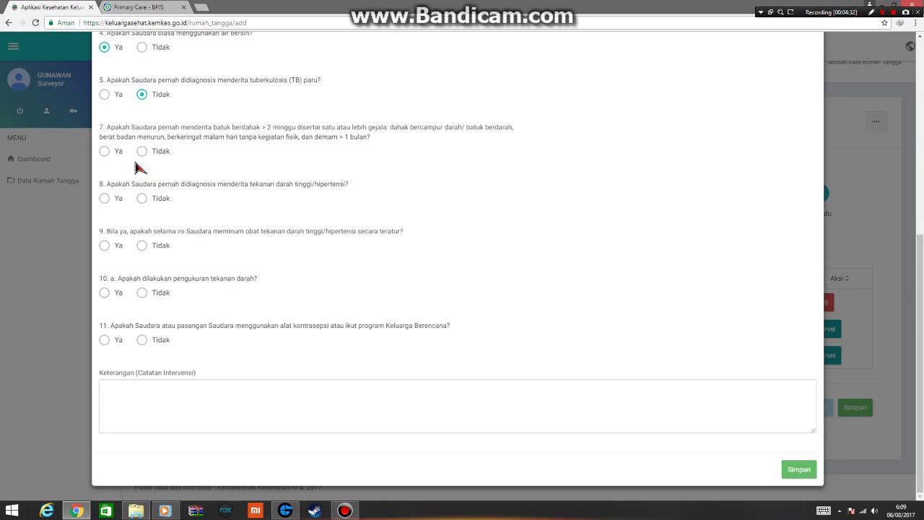
pyautogui.click(145, 199)
pyautogui.click(158, 293)
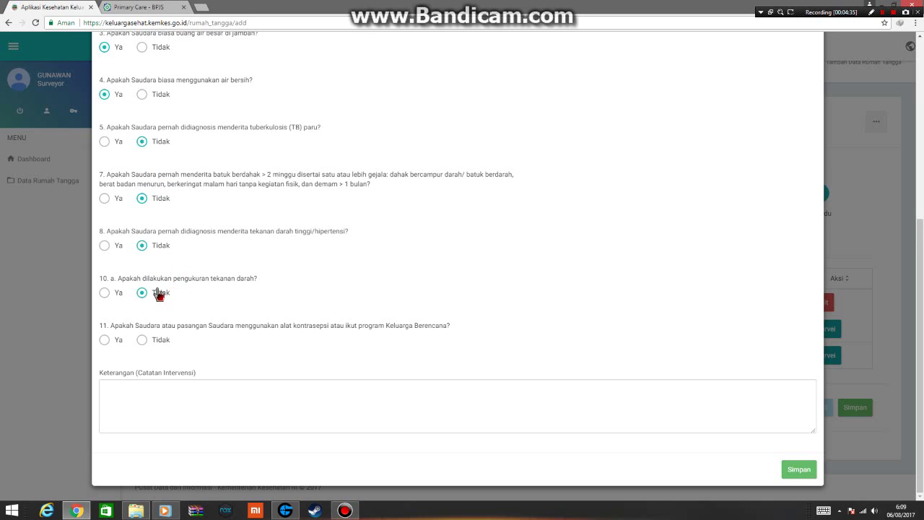
pyautogui.click(799, 470)
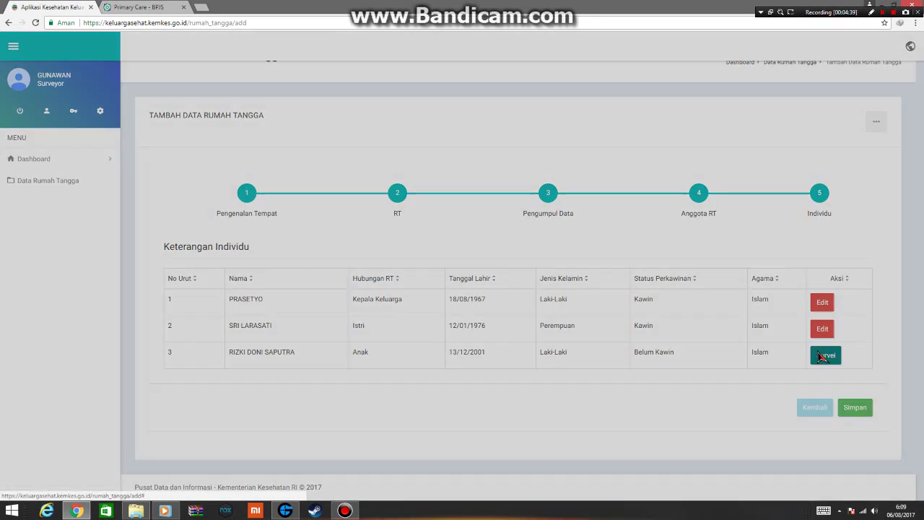
pyautogui.click(828, 354)
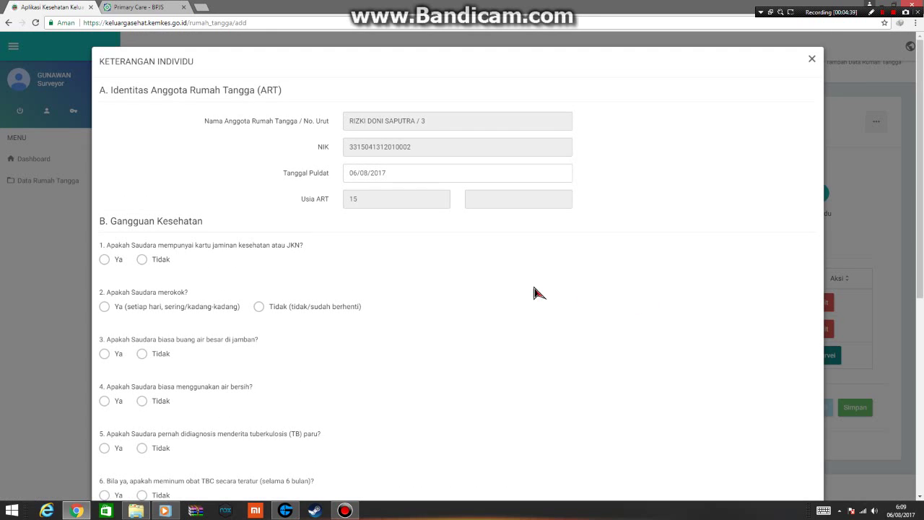
# Set Tanggal Puldat to 05/07/2017 and answer no to the JKN health insurance question.
pyautogui.click(366, 180)
pyautogui.click(354, 194)
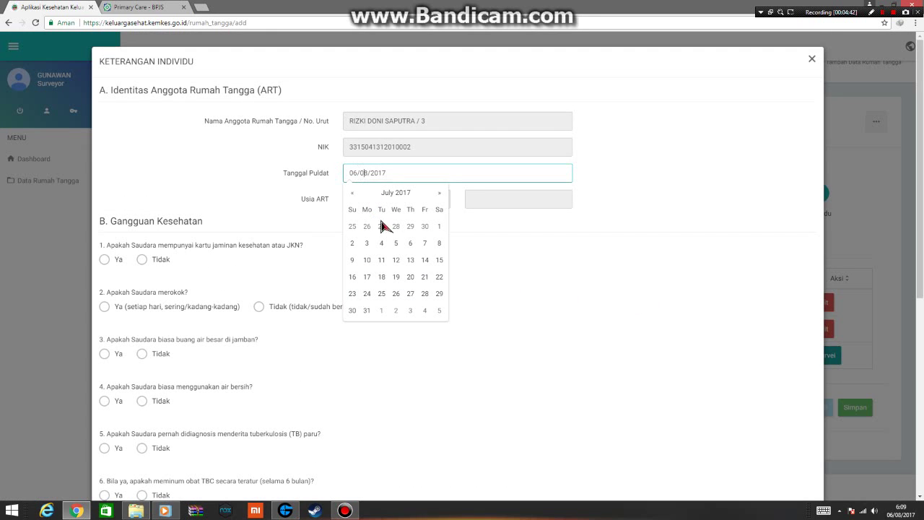
pyautogui.click(396, 243)
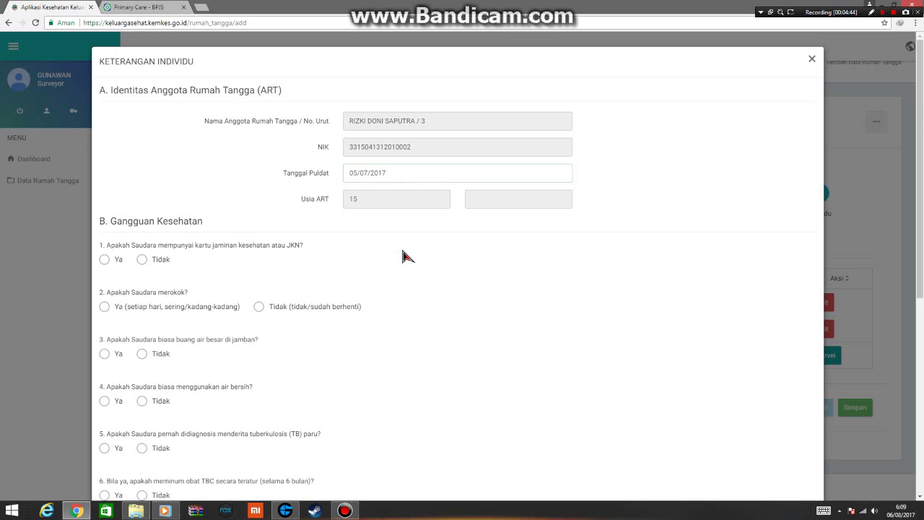
pyautogui.click(159, 262)
# Answer yes to latrine and clean water, no to TB, cough and hypertension, then save the questionnaire.
pyautogui.click(106, 354)
pyautogui.click(106, 403)
pyautogui.click(143, 449)
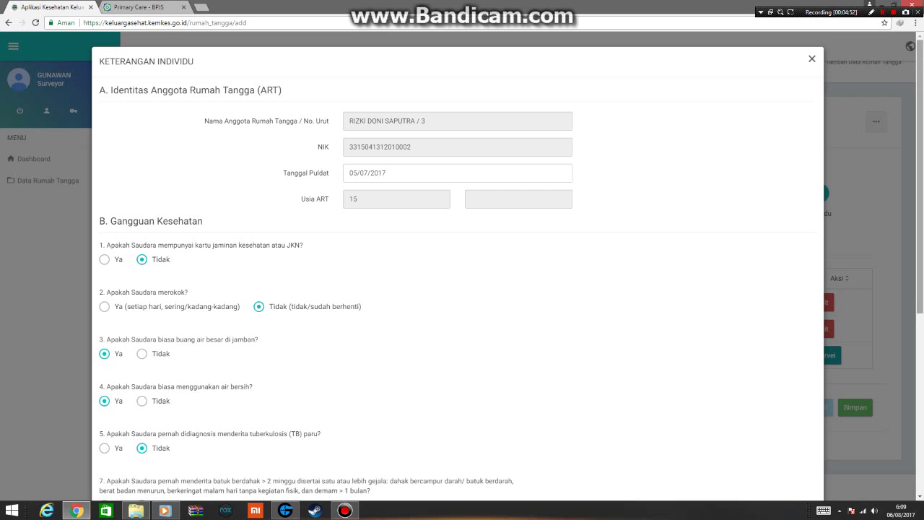
pyautogui.scroll(-4, 476, 338)
pyautogui.click(158, 202)
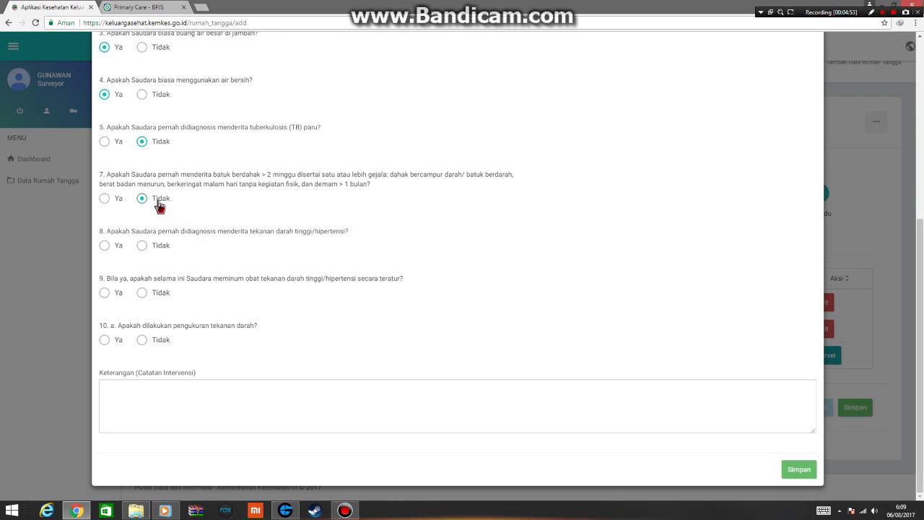
pyautogui.click(159, 246)
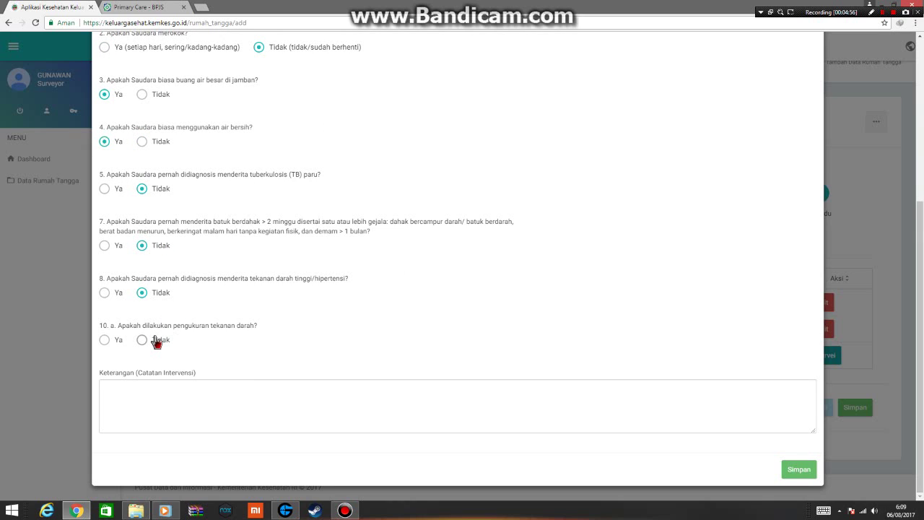
pyautogui.click(797, 471)
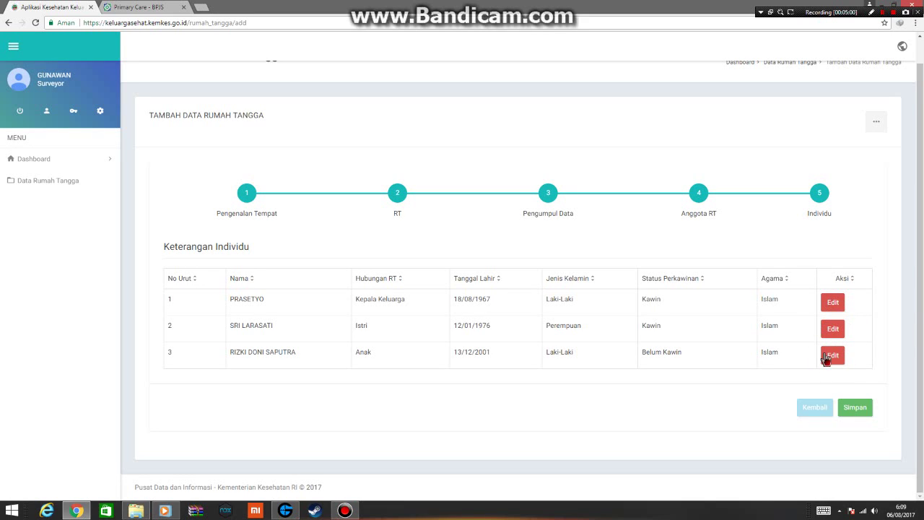
# Submit the household form and return to the Data Rumah Tangga list of 86 entries.
pyautogui.click(858, 408)
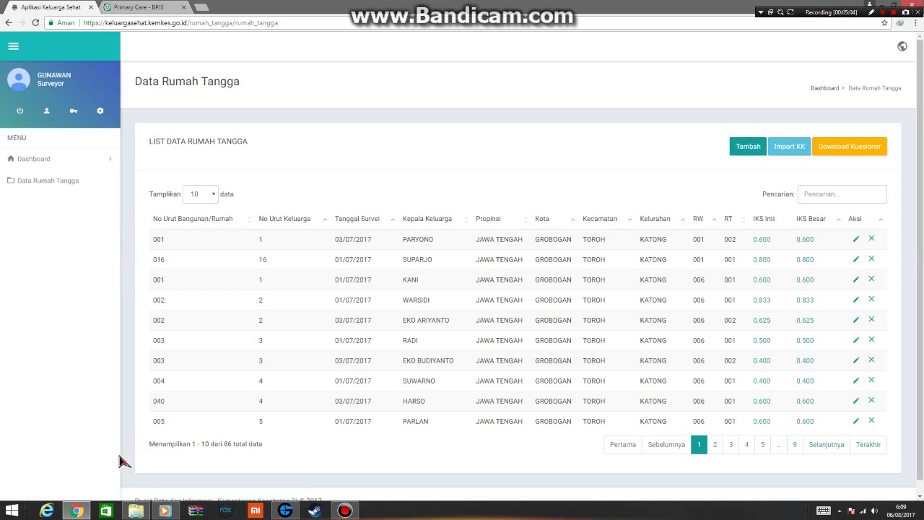
pyautogui.click(344, 511)
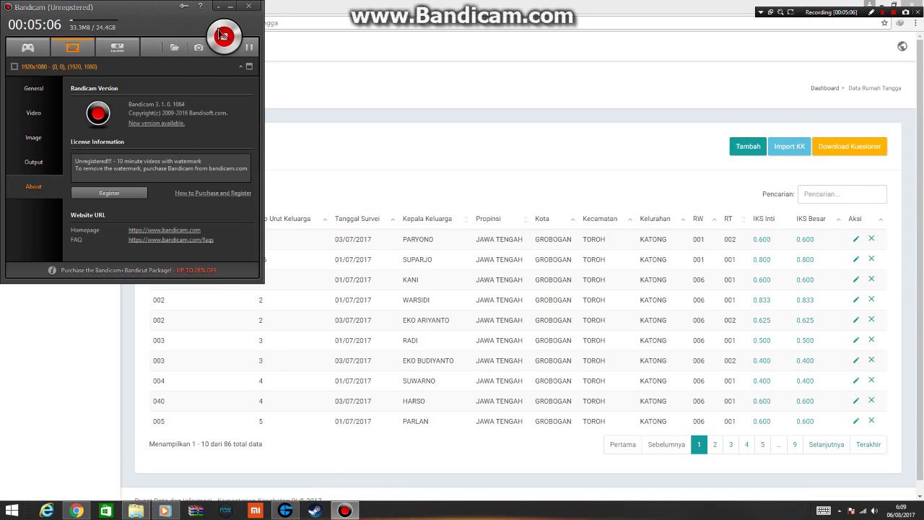